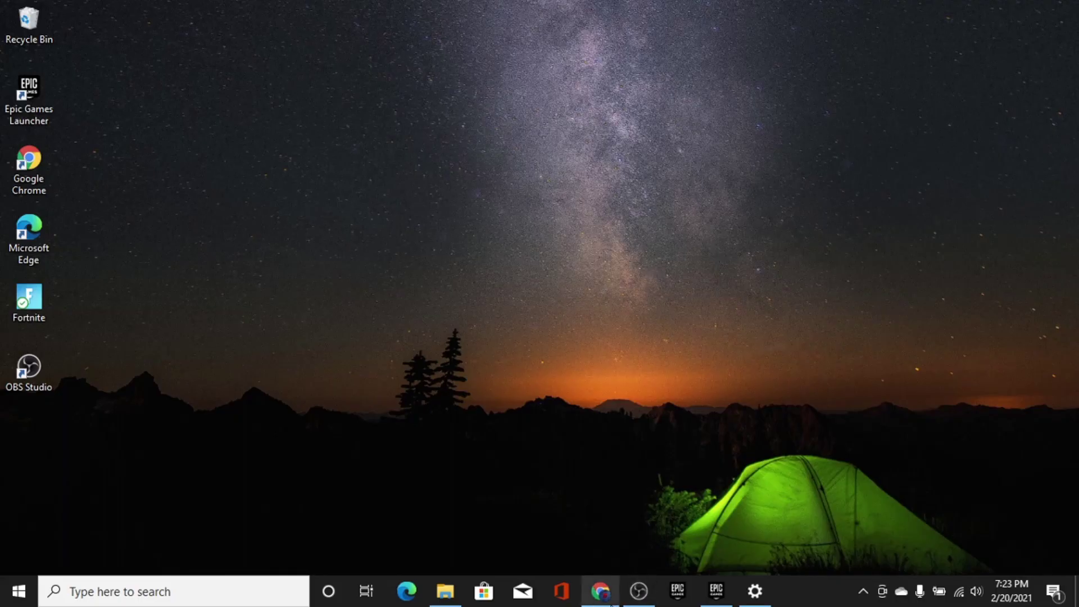
# Restore Chrome showing Epic's 'How to fix Fortnite crash and technical issues' help article.
pyautogui.click(601, 591)
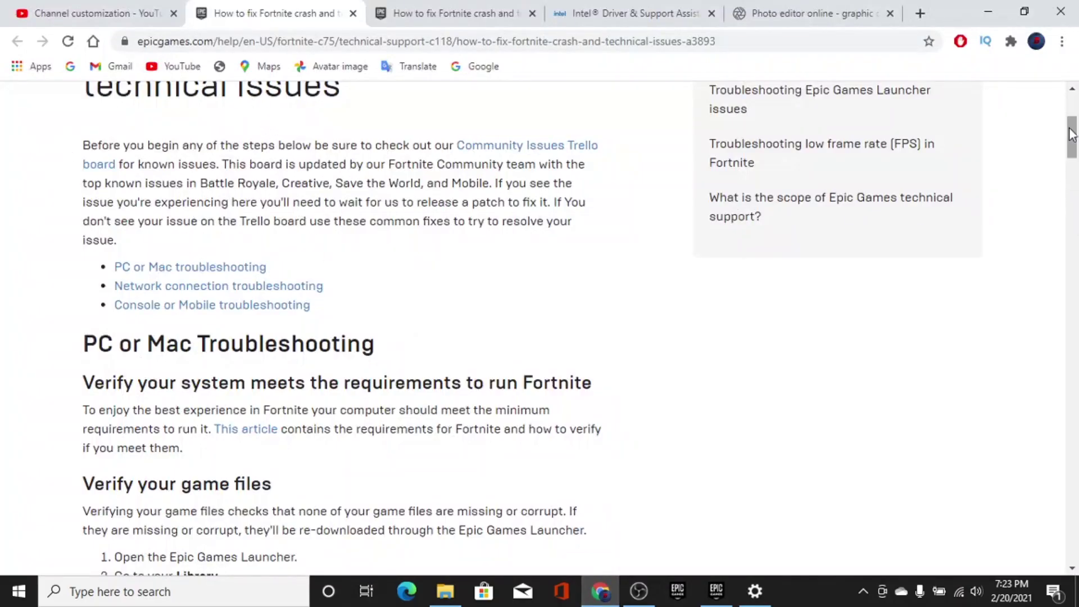
# Scroll the Fortnite crash-fix article from the top down to the Verify your game files steps.
pyautogui.moveTo(1073, 137)
pyautogui.mouseDown()
pyautogui.moveTo(1074, 117)
pyautogui.moveTo(1075, 129)
pyautogui.mouseUp()
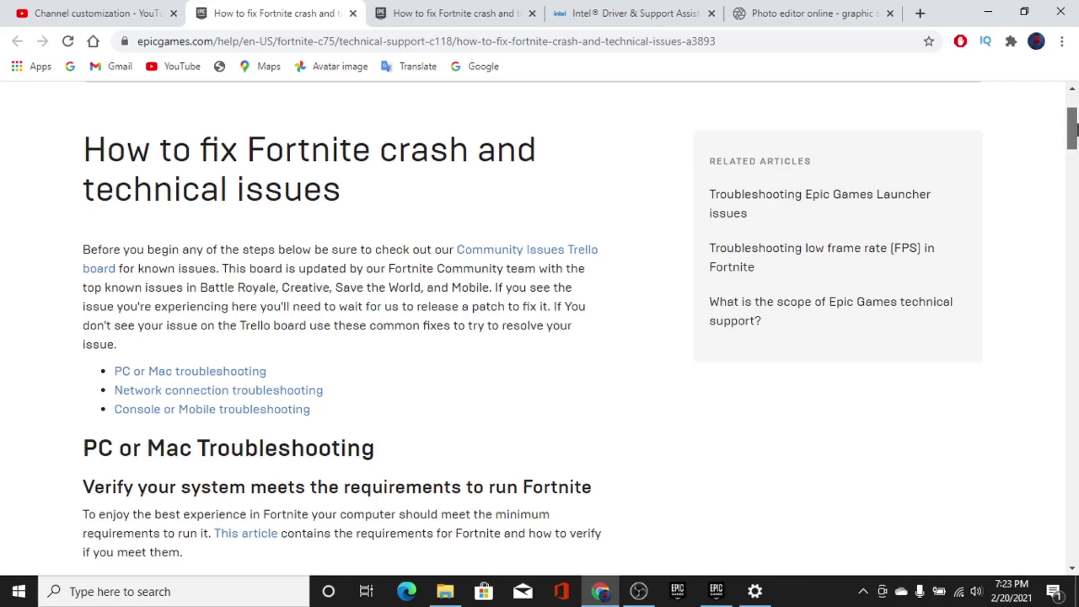
pyautogui.moveTo(1076, 129); pyautogui.dragTo(1077, 129)
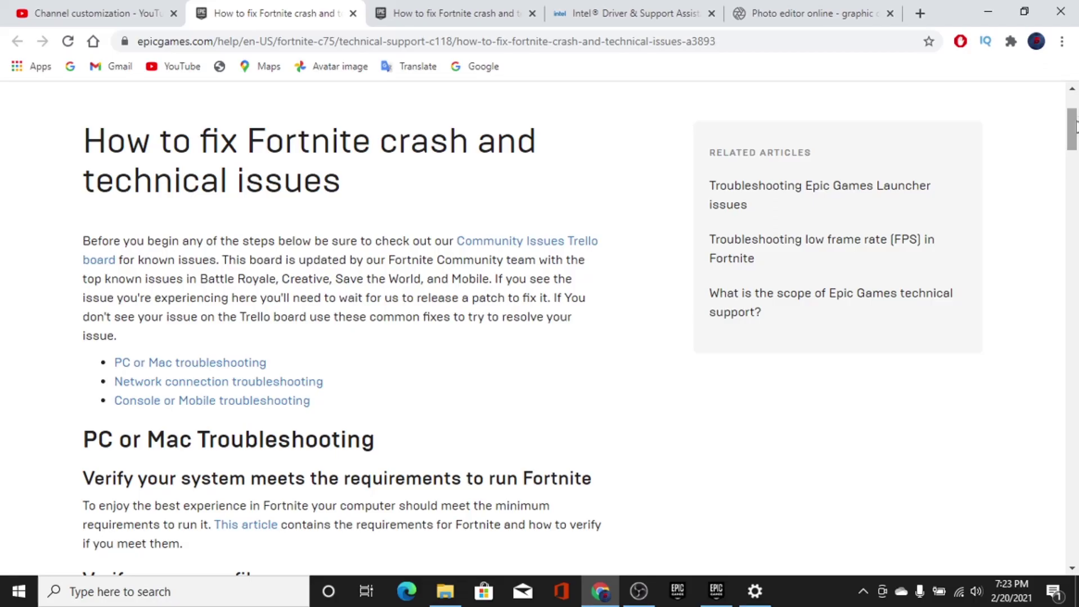
pyautogui.moveTo(1076, 123); pyautogui.dragTo(1076, 152)
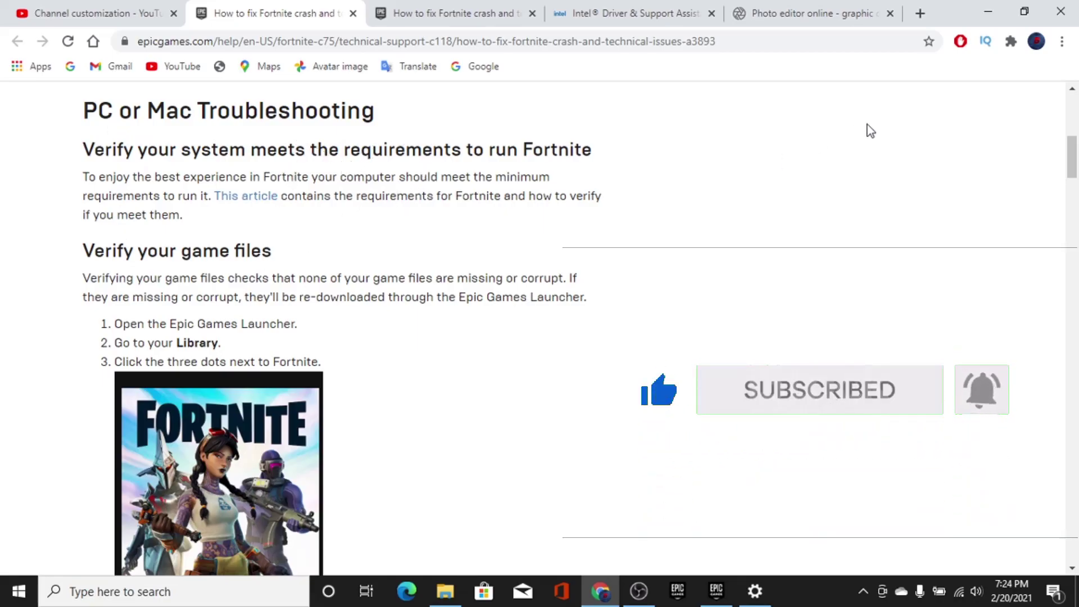
pyautogui.moveTo(1074, 150); pyautogui.dragTo(1077, 164)
# Start verifying Fortnite's files from the launcher Library, check progress in Downloads, then minimize the launcher.
pyautogui.click(700, 588)
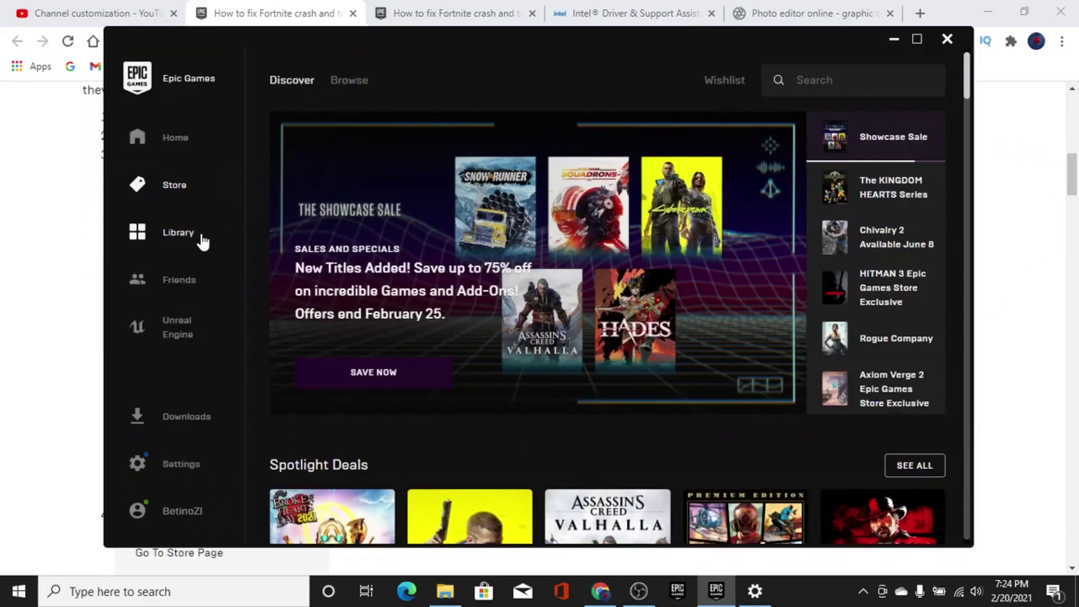
pyautogui.click(202, 242)
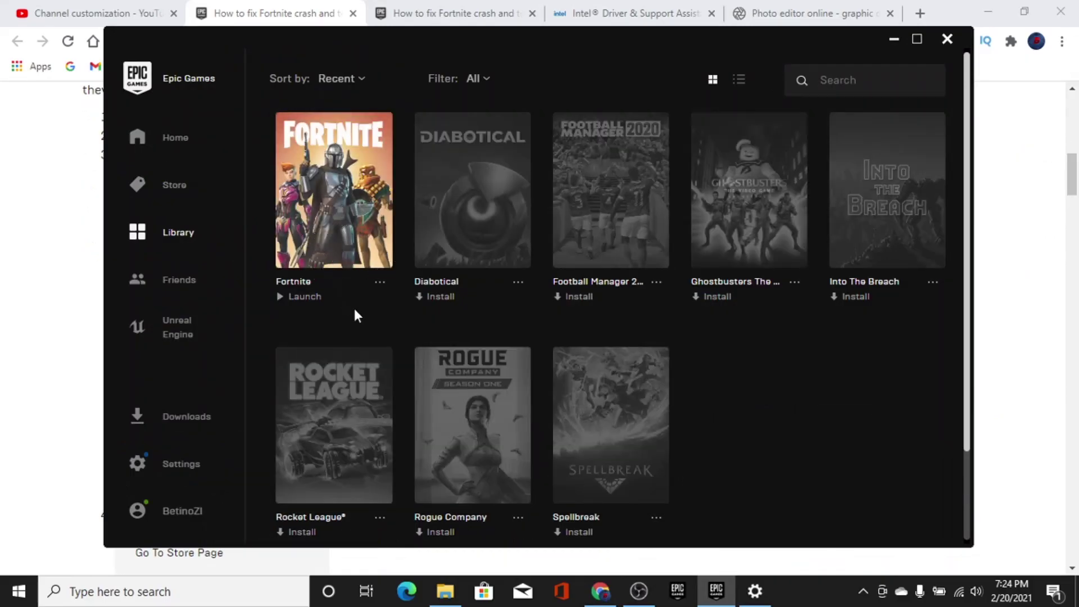
pyautogui.click(379, 283)
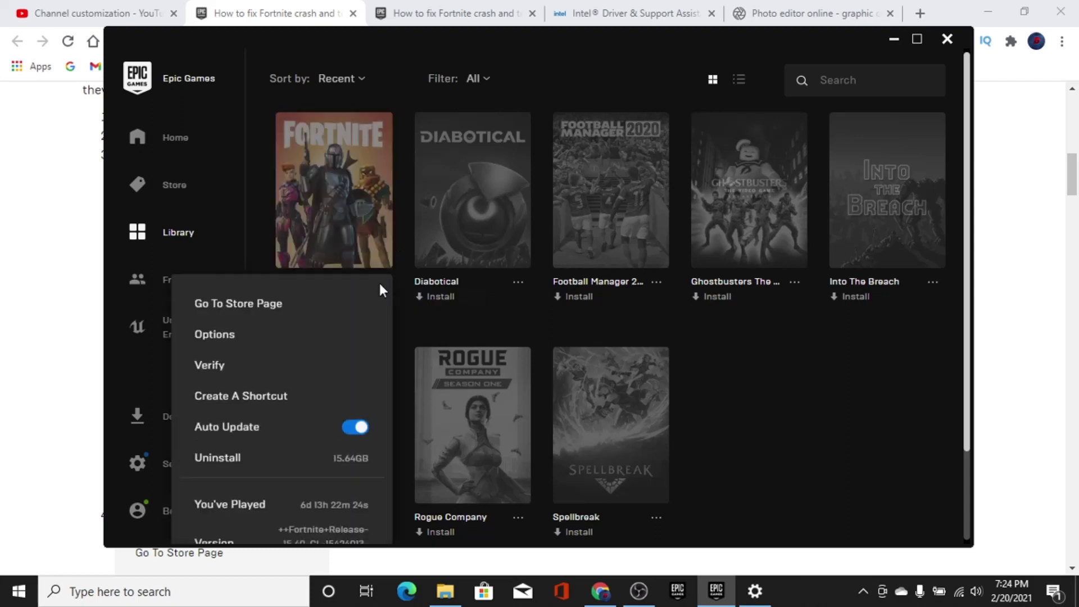
pyautogui.click(216, 366)
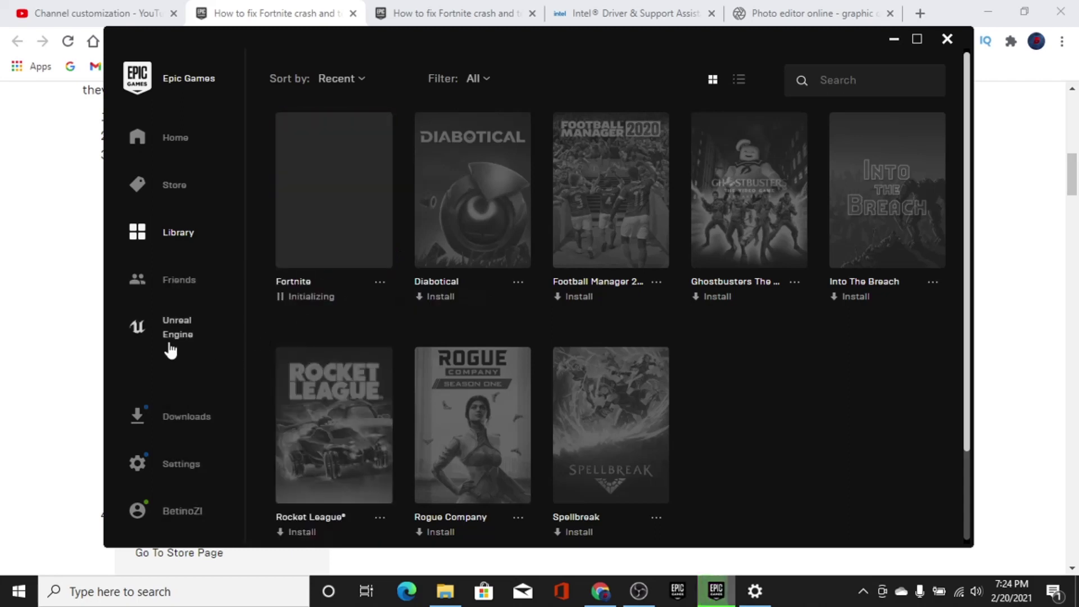
pyautogui.click(164, 417)
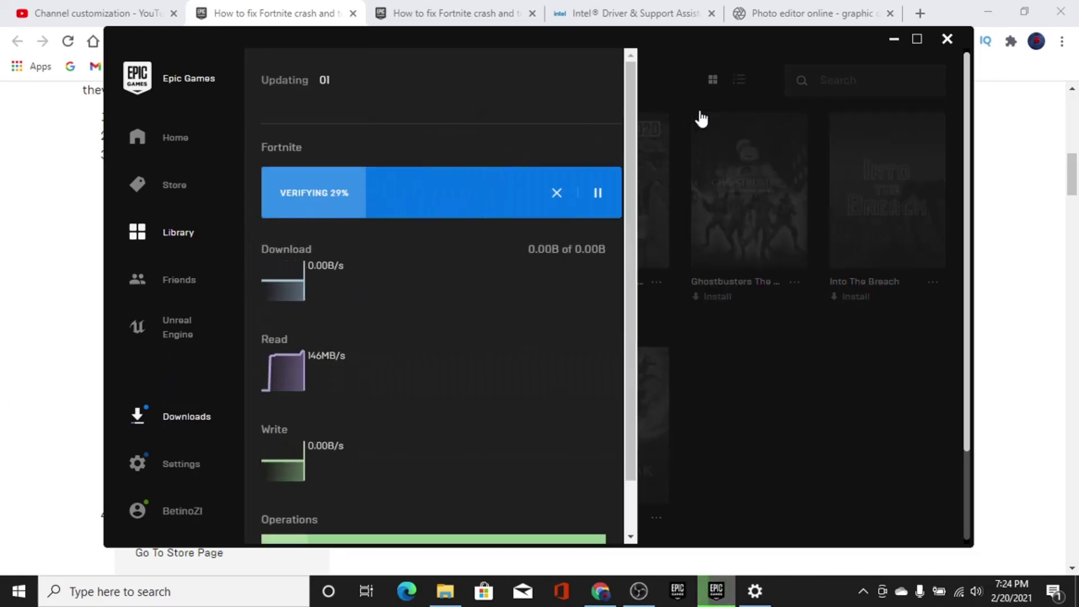
pyautogui.click(893, 39)
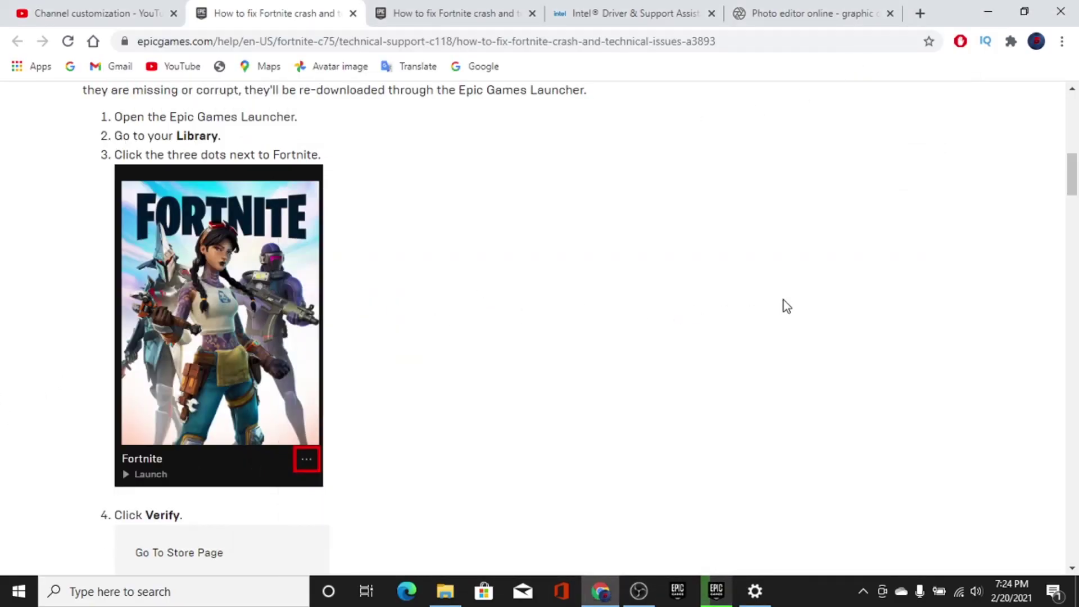
# Scroll the article to the 'Run the Epic Games Launcher as an Administrator' section.
pyautogui.moveTo(1072, 176); pyautogui.dragTo(1067, 230)
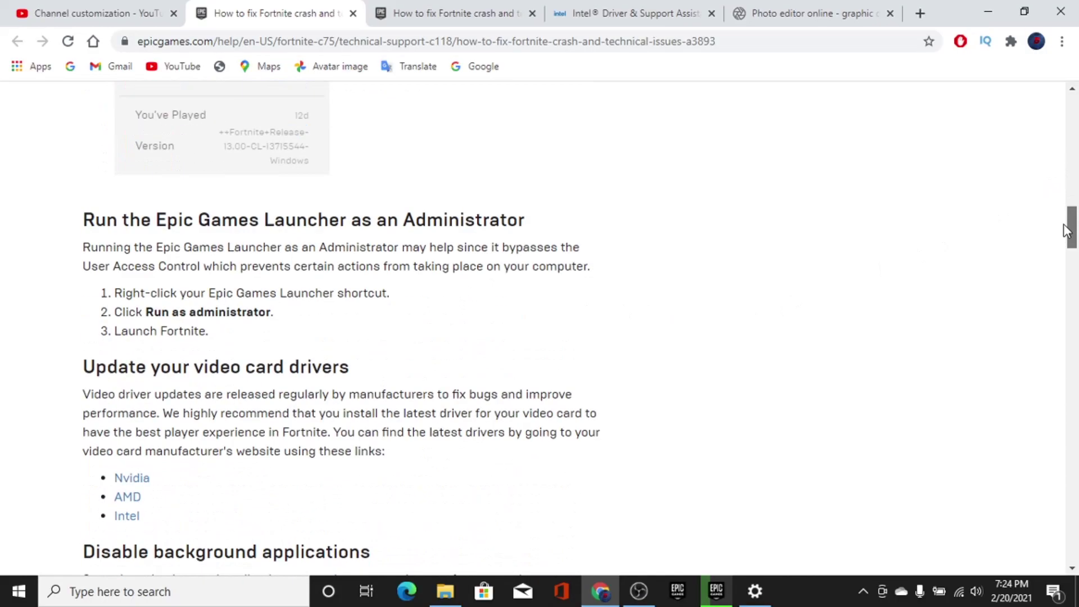
pyautogui.moveTo(1067, 231); pyautogui.dragTo(1066, 233)
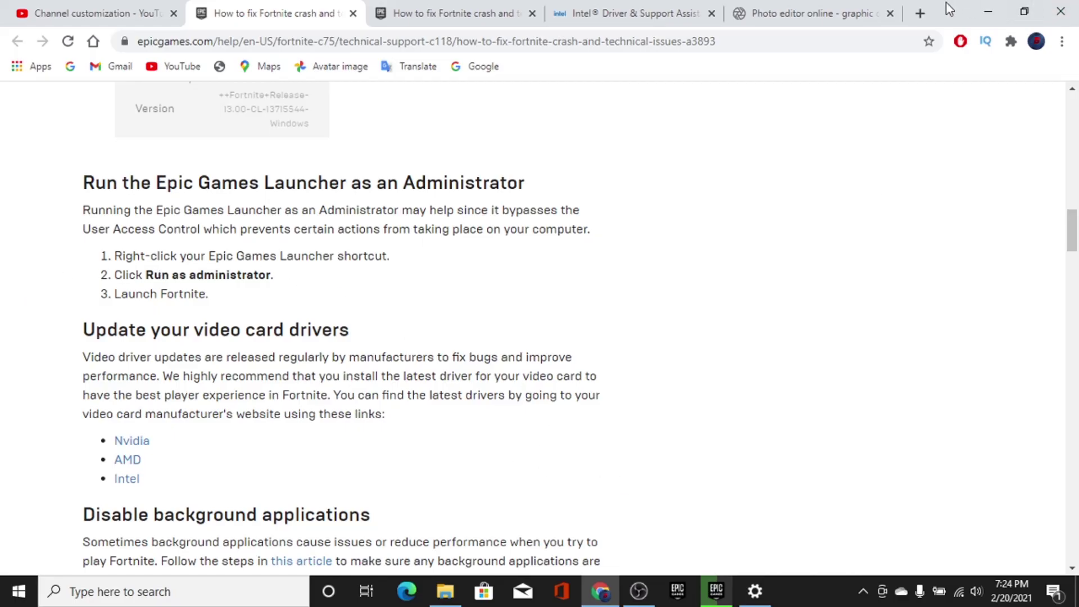
# Close the running Epic Games Launcher and relaunch it from the desktop shortcut as administrator.
pyautogui.click(979, 5)
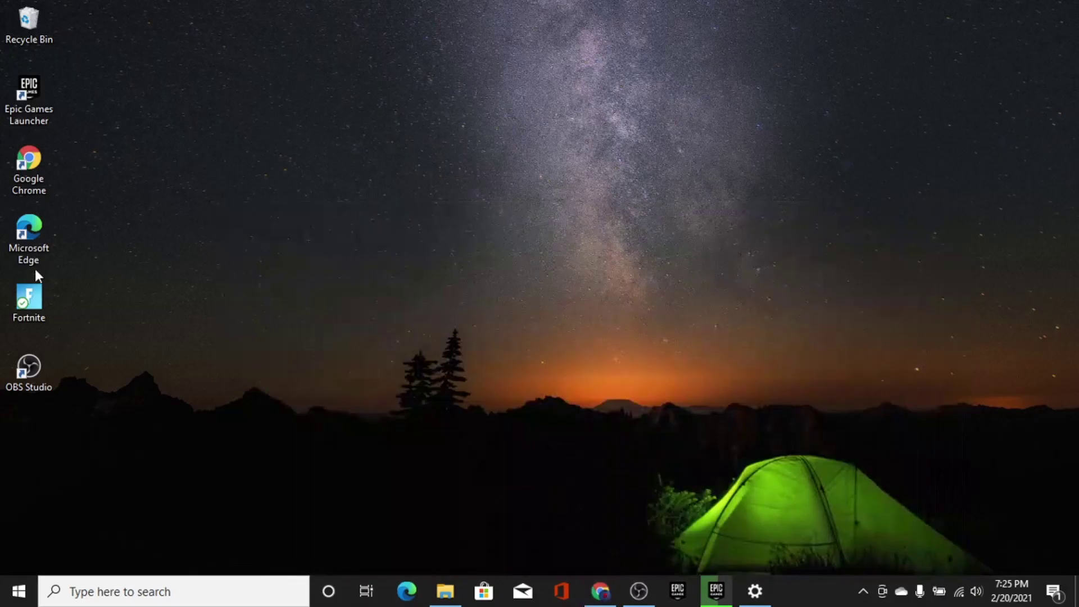
pyautogui.rightClick(17, 122)
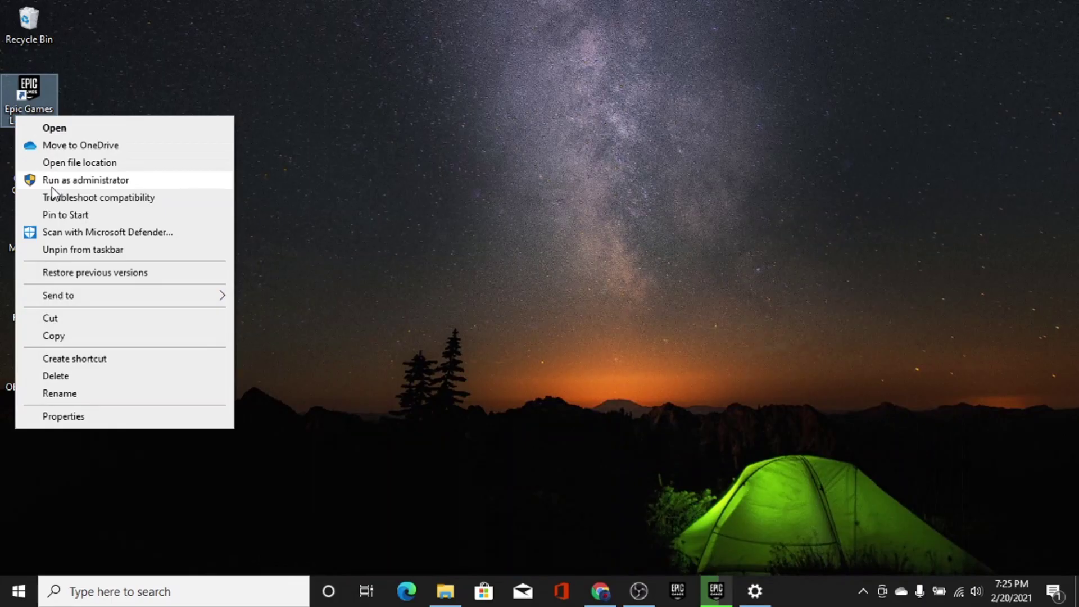
pyautogui.moveTo(715, 595)
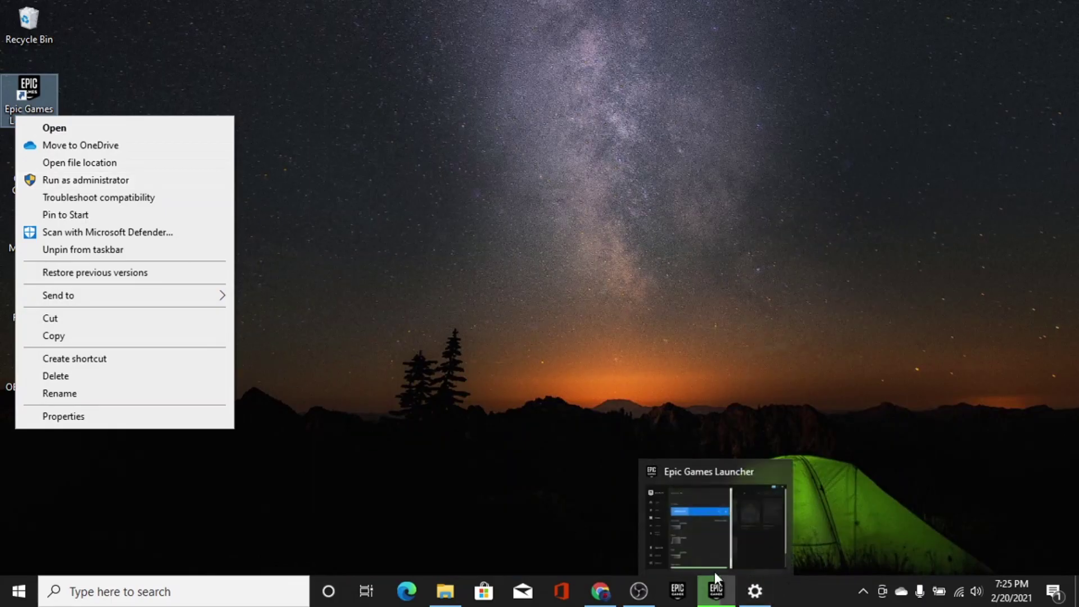
pyautogui.click(770, 477)
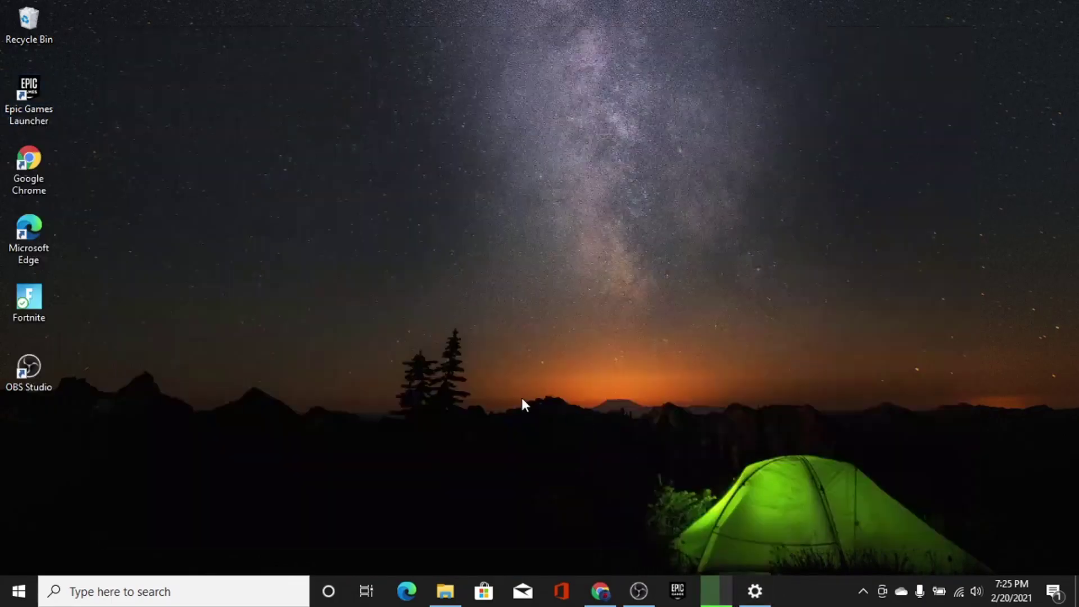
pyautogui.rightClick(18, 109)
pyautogui.click(69, 171)
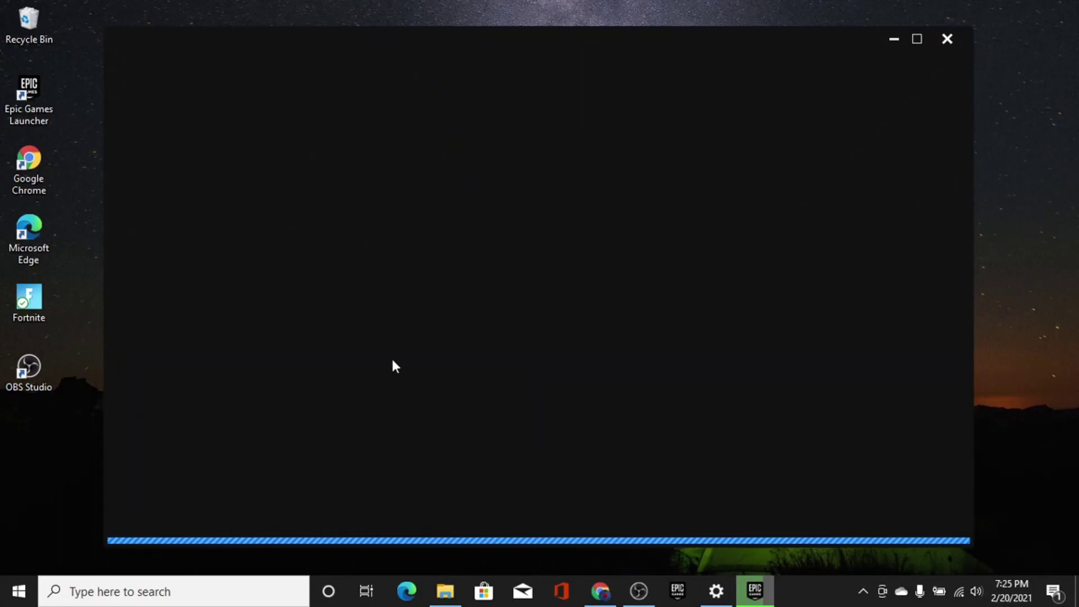
# Minimize the loading launcher, return to Chrome and scroll to Adjust compatibility mode and Use DirectX 11.
pyautogui.click(893, 38)
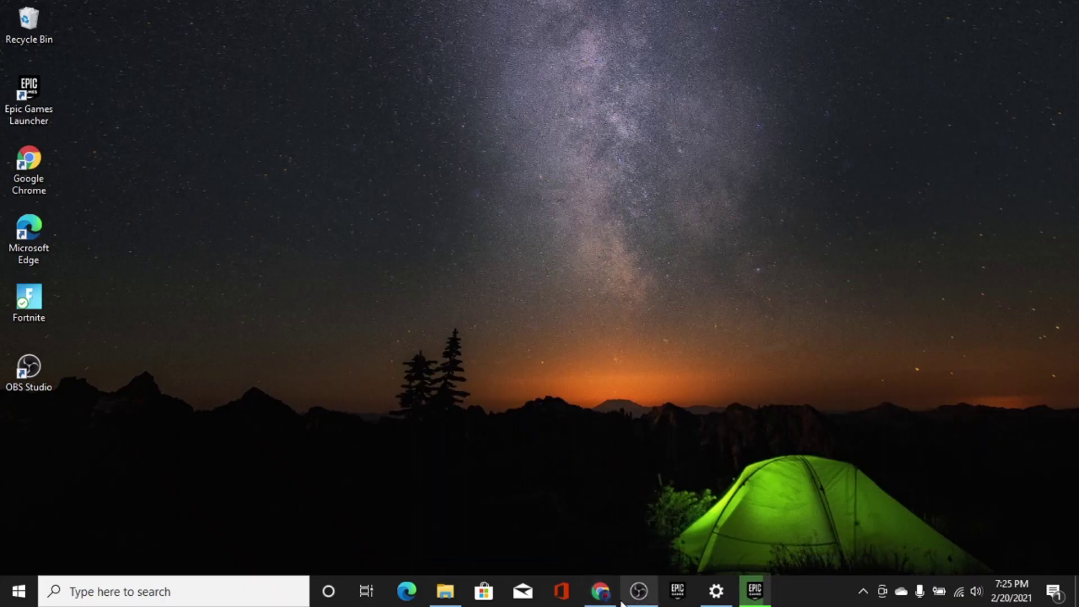
pyautogui.moveTo(590, 605)
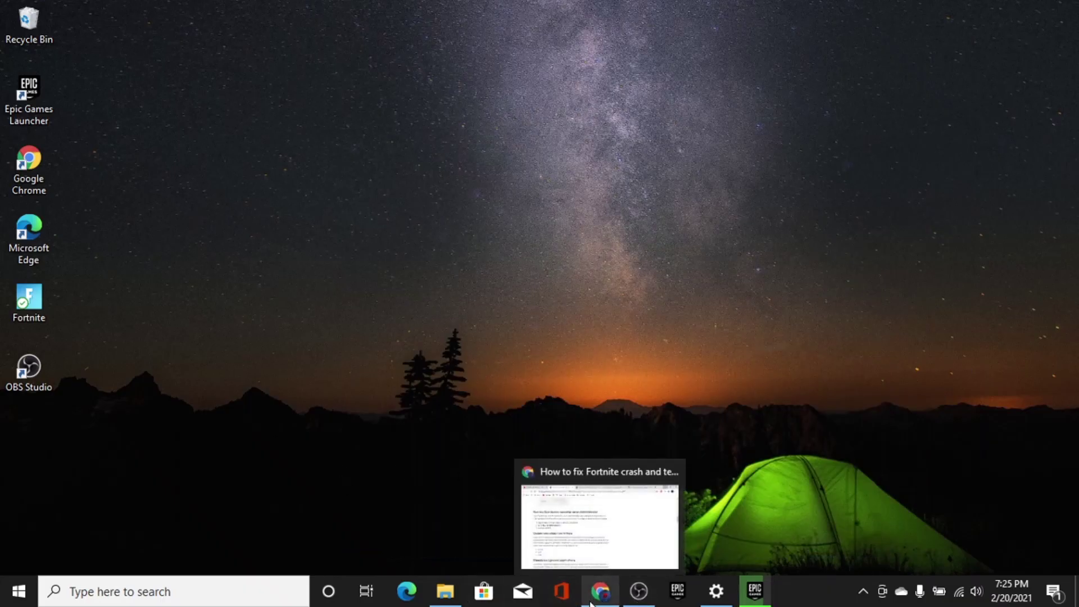
pyautogui.click(600, 525)
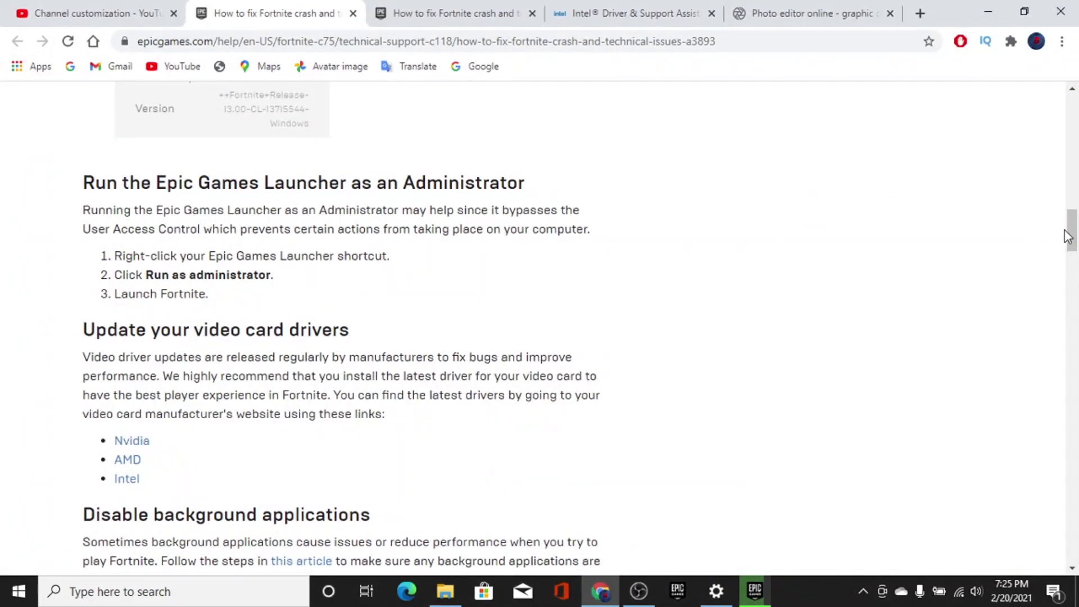
pyautogui.moveTo(1069, 236); pyautogui.dragTo(1073, 266)
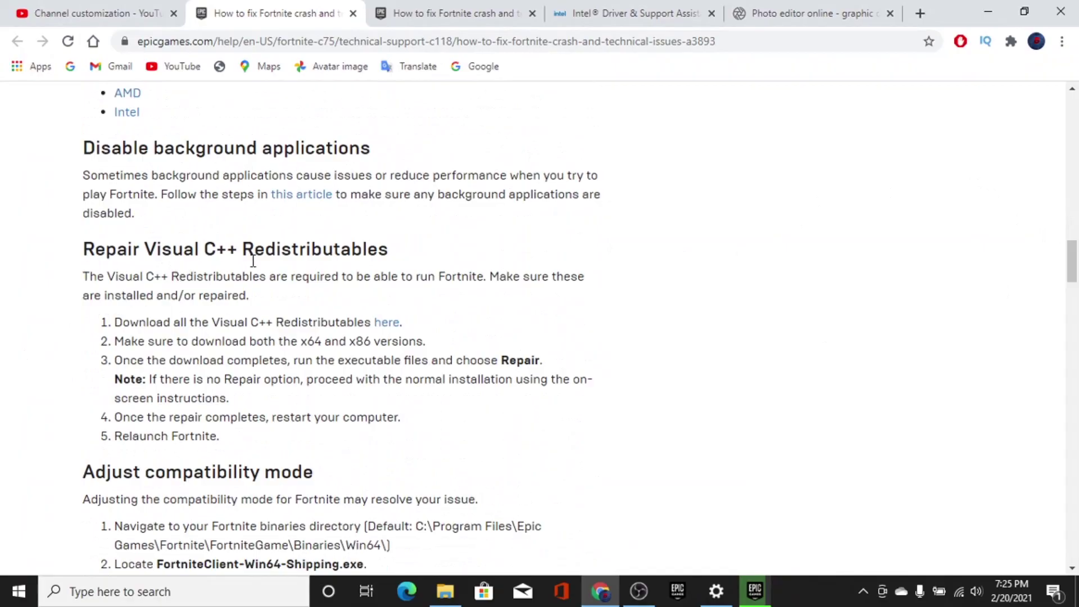
pyautogui.moveTo(1076, 256); pyautogui.dragTo(1077, 267)
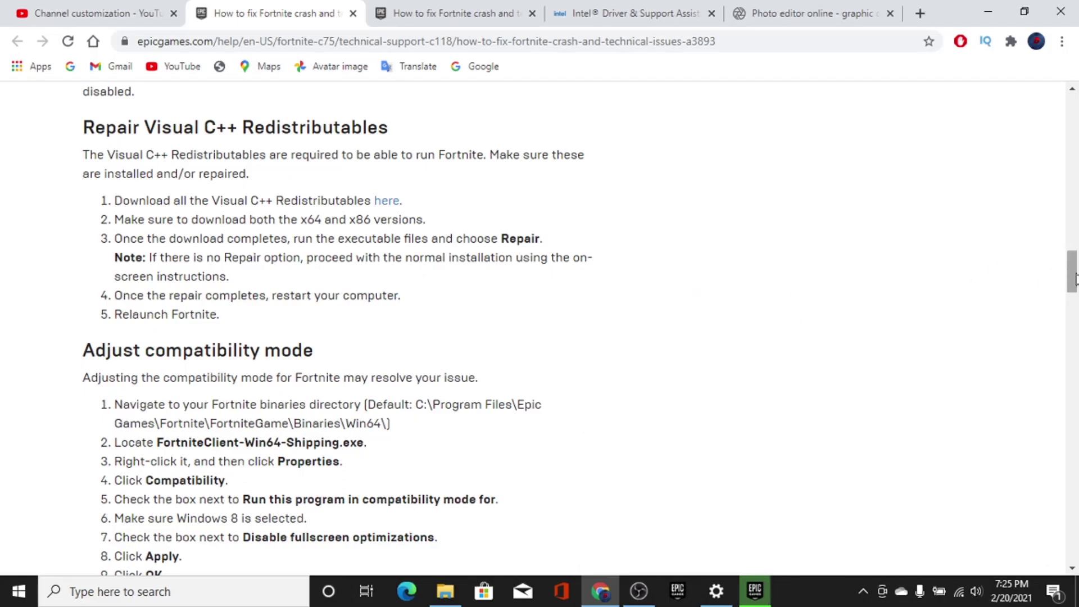
pyautogui.moveTo(1076, 279); pyautogui.dragTo(1078, 299)
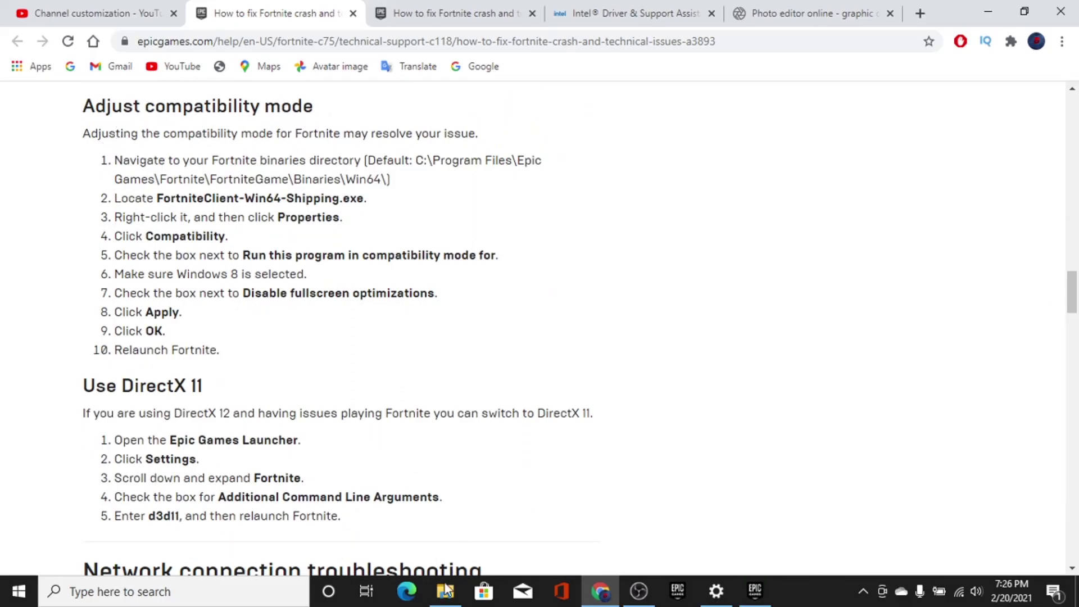
# Open File Explorer and browse to C:\Program Files\Epic Games\Fortnite.
pyautogui.click(444, 591)
pyautogui.doubleClick(286, 341)
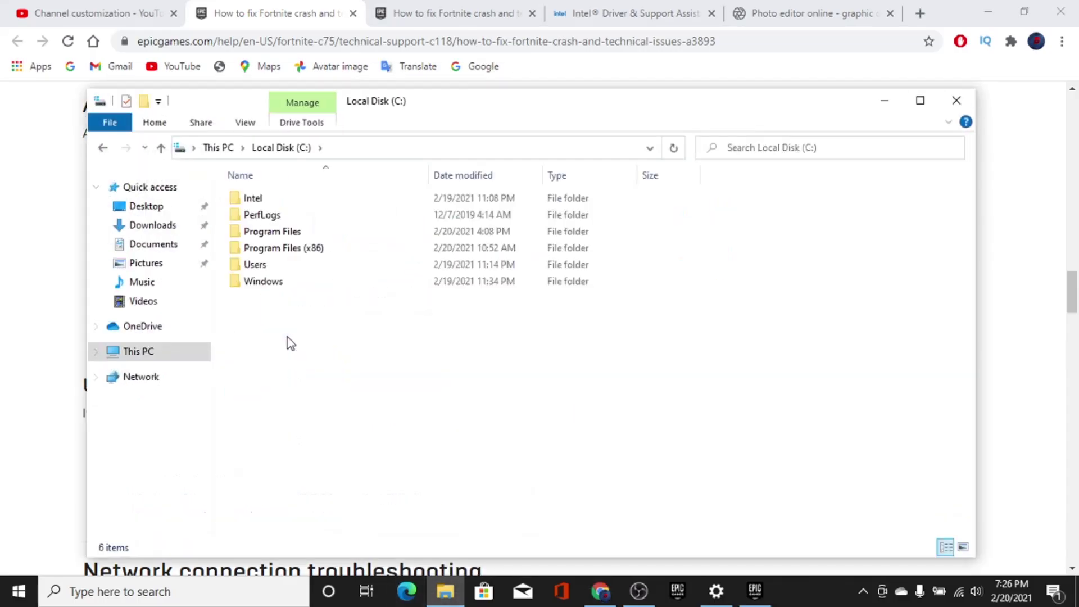
pyautogui.doubleClick(272, 232)
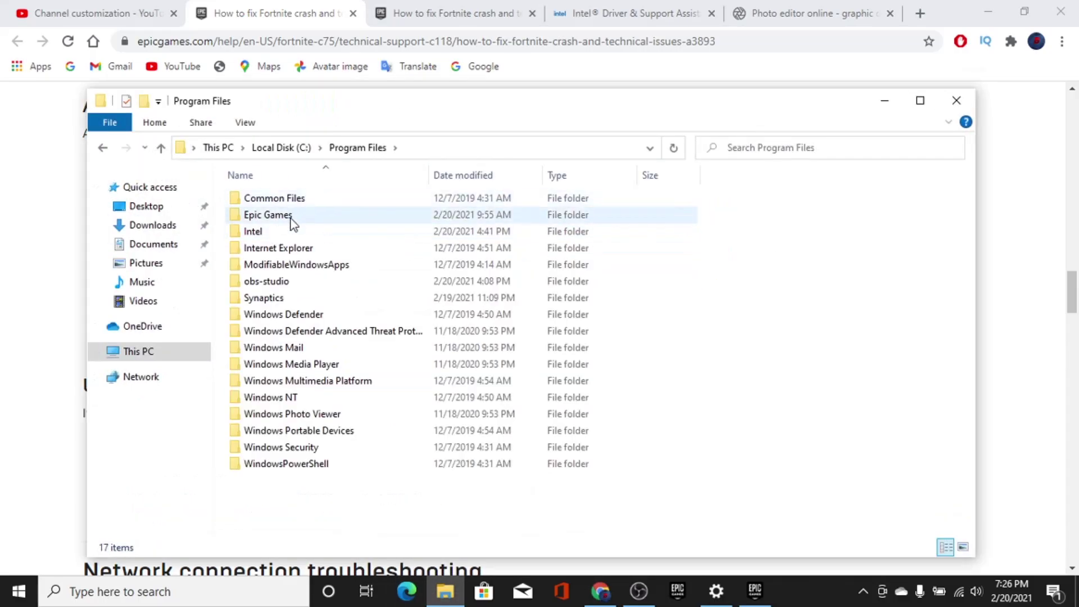
pyautogui.doubleClick(291, 219)
pyautogui.doubleClick(289, 204)
pyautogui.doubleClick(287, 202)
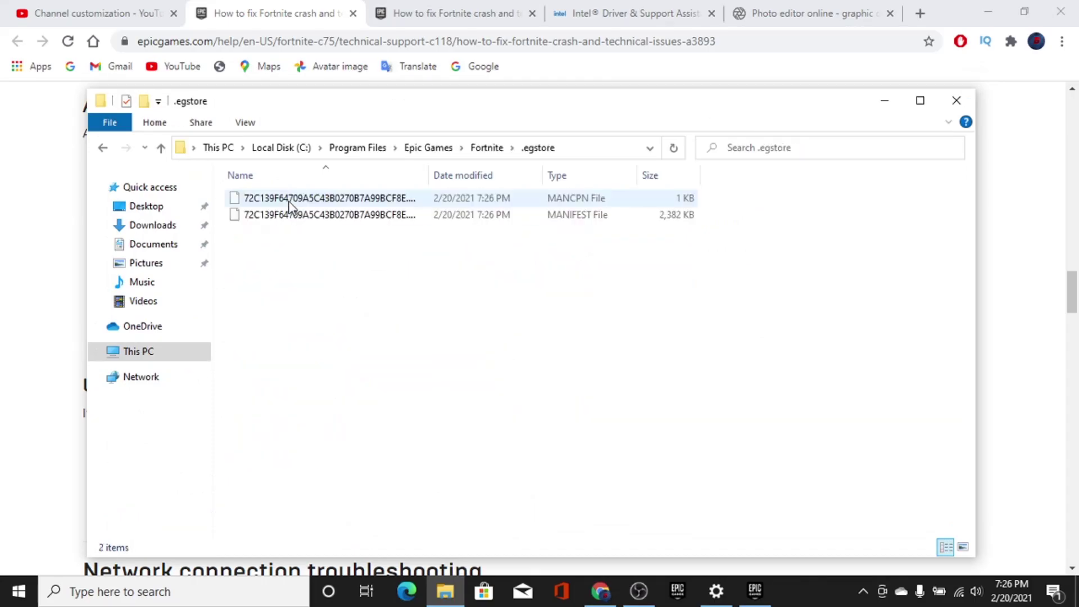
pyautogui.click(104, 149)
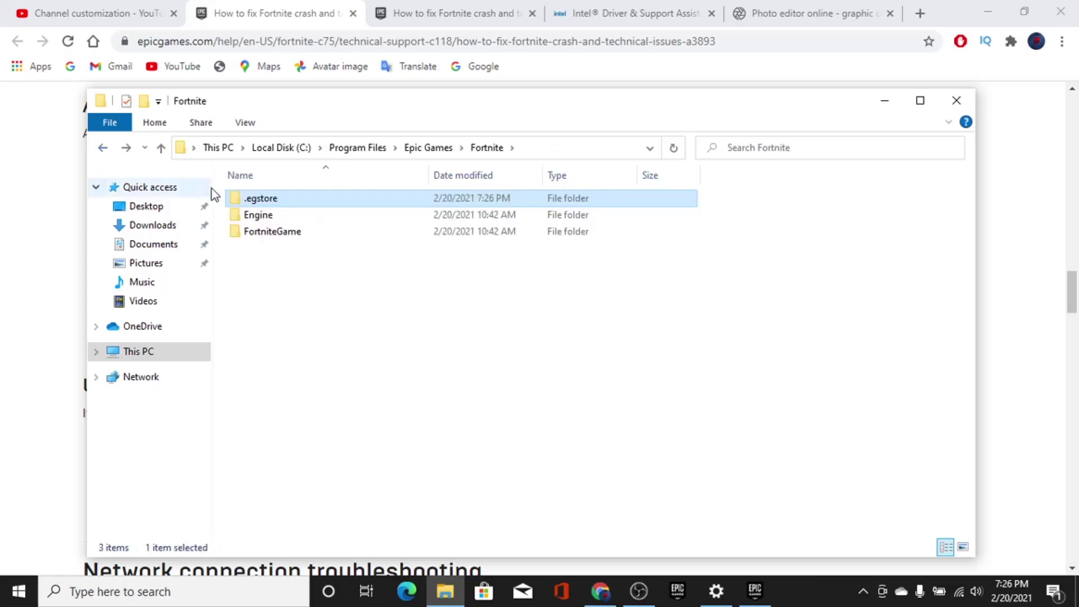
# Open Fortnite's Engine\Binaries\Win64 folder and scroll through its 56 files.
pyautogui.doubleClick(250, 218)
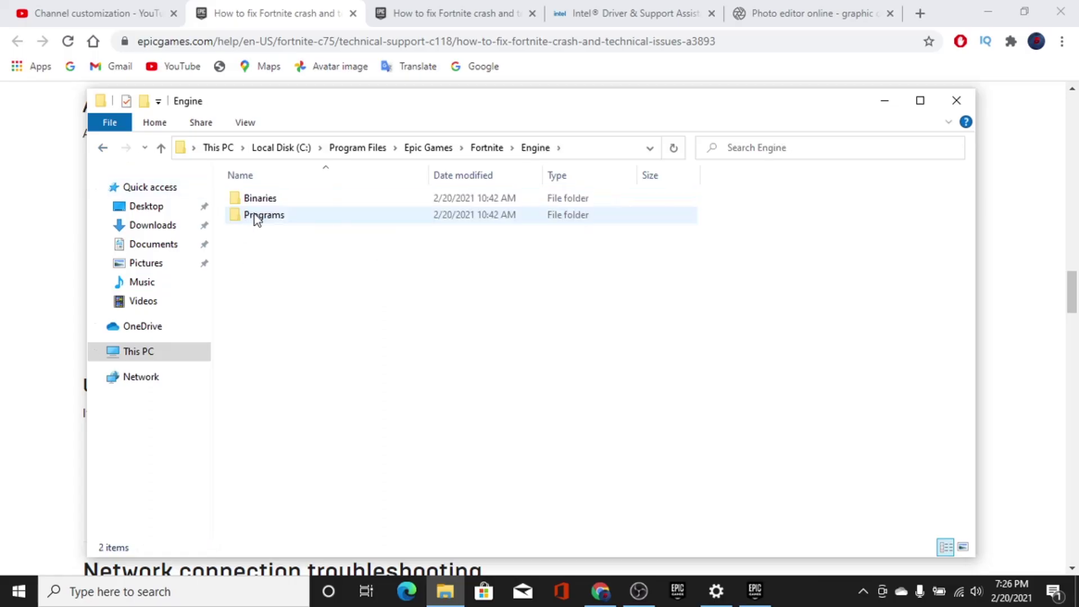
pyautogui.doubleClick(289, 201)
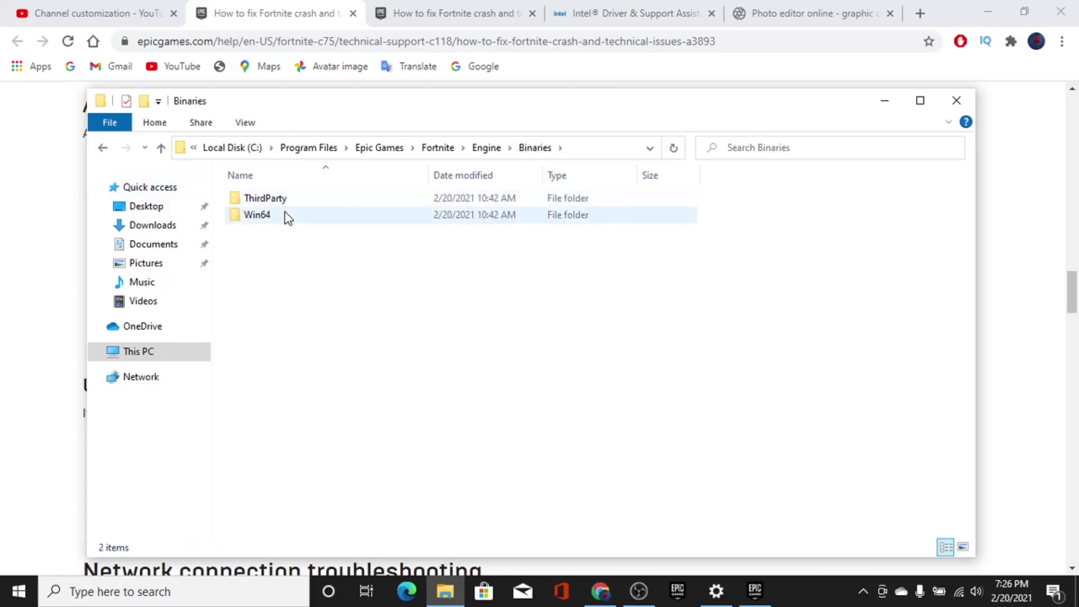
pyautogui.doubleClick(287, 215)
pyautogui.scroll(-7, 478, 310)
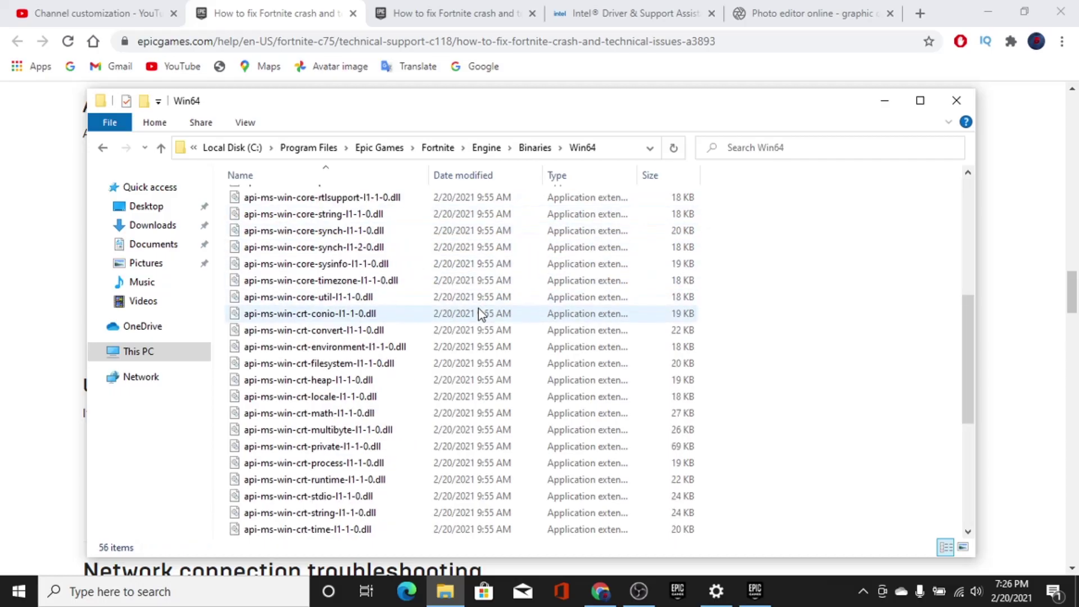
pyautogui.scroll(-5, 478, 310)
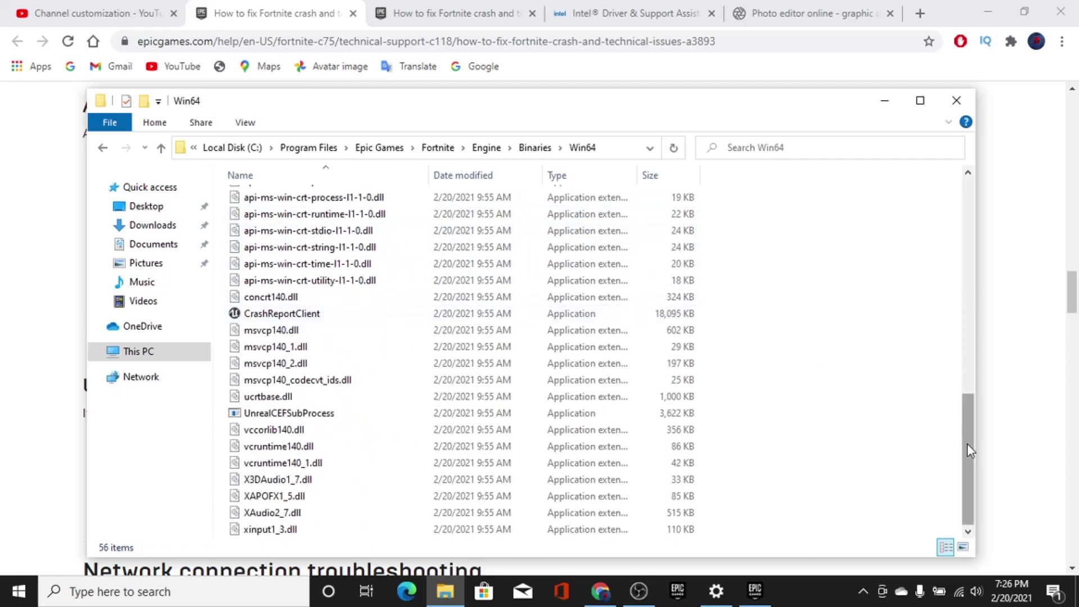
pyautogui.moveTo(967, 443)
pyautogui.mouseDown()
pyautogui.moveTo(948, 430)
pyautogui.moveTo(962, 493)
pyautogui.moveTo(885, 172)
pyautogui.moveTo(173, 338)
pyautogui.mouseUp()
# Browse from This PC to Fortnite\FortniteGame\Binaries\Win64 and scroll to FortniteClient-Win64-Shipping.
pyautogui.click(160, 359)
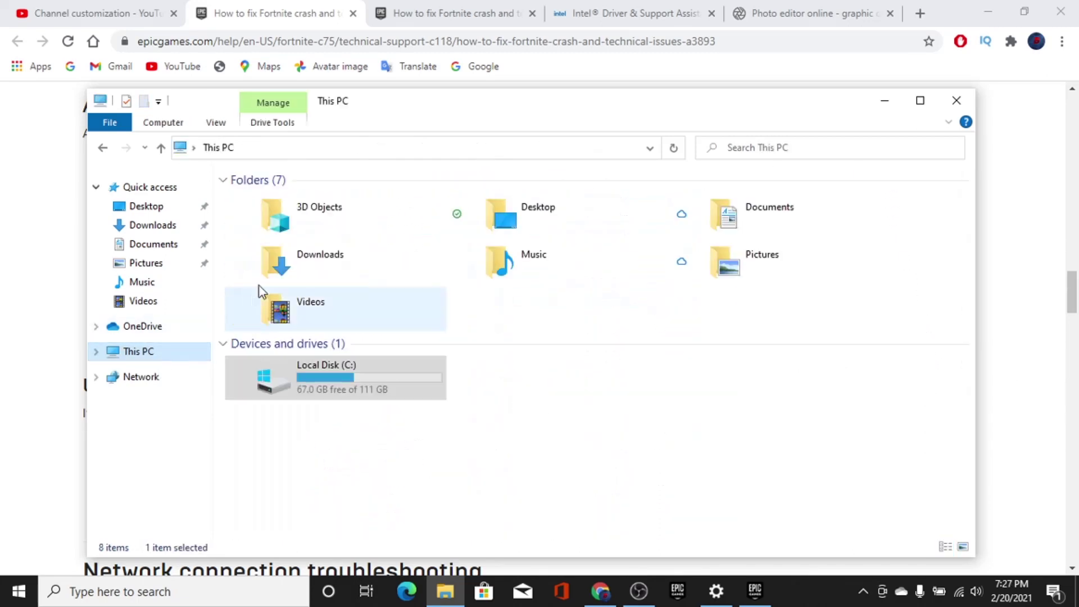
pyautogui.doubleClick(315, 375)
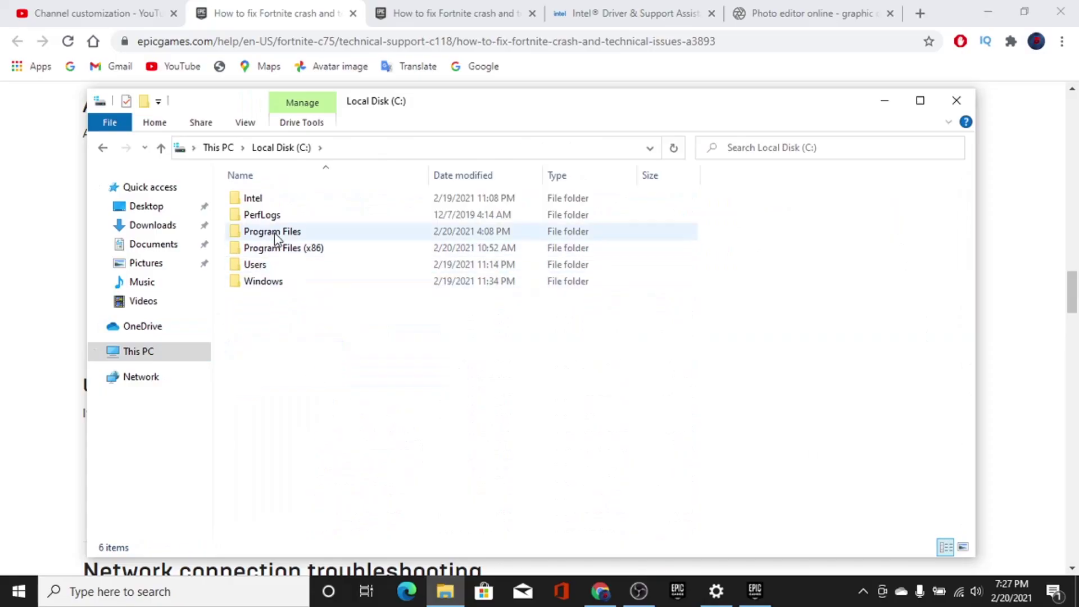
pyautogui.doubleClick(276, 236)
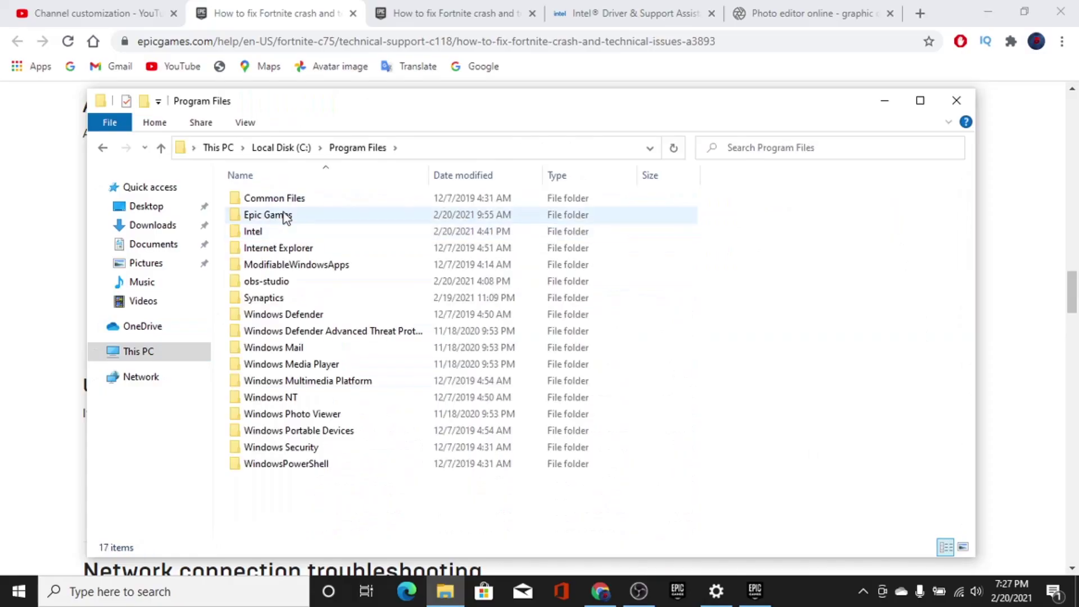
pyautogui.click(285, 217)
pyautogui.doubleClick(286, 217)
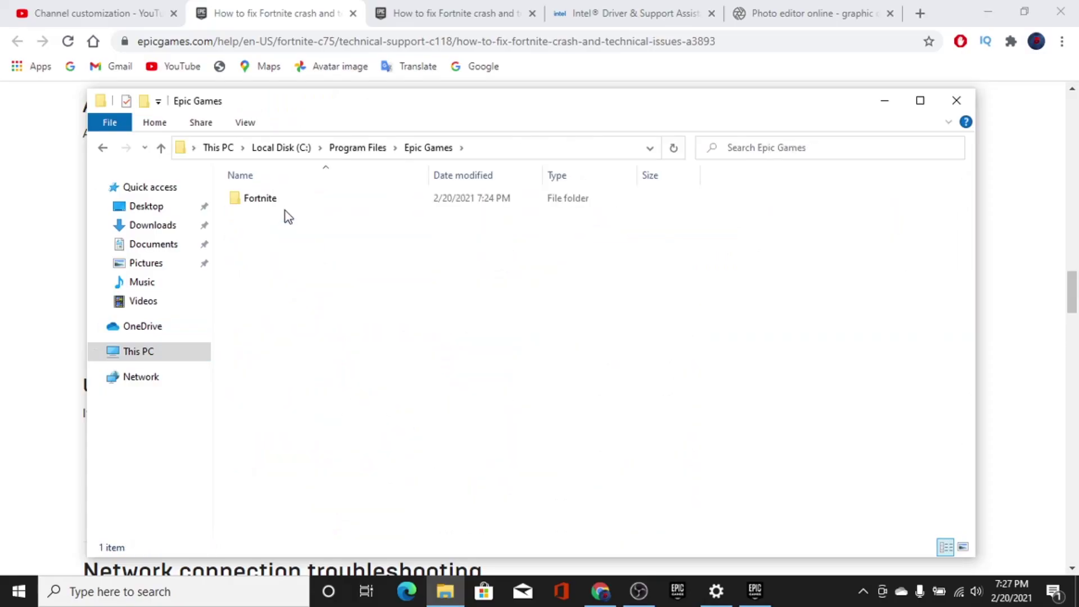
pyautogui.doubleClick(289, 200)
pyautogui.click(291, 234)
pyautogui.doubleClick(291, 235)
pyautogui.doubleClick(289, 198)
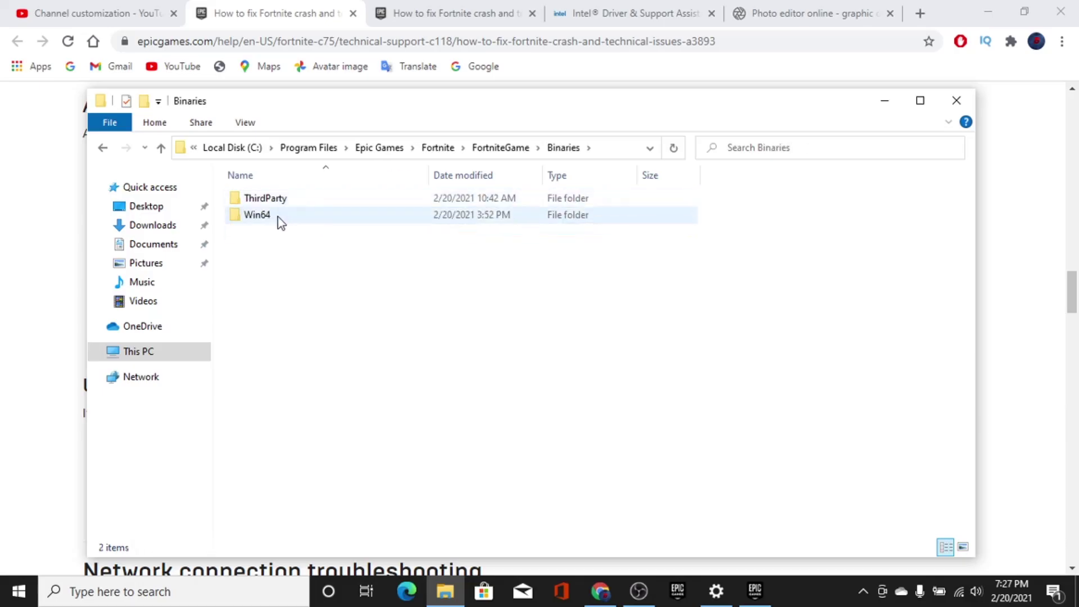
pyautogui.doubleClick(278, 217)
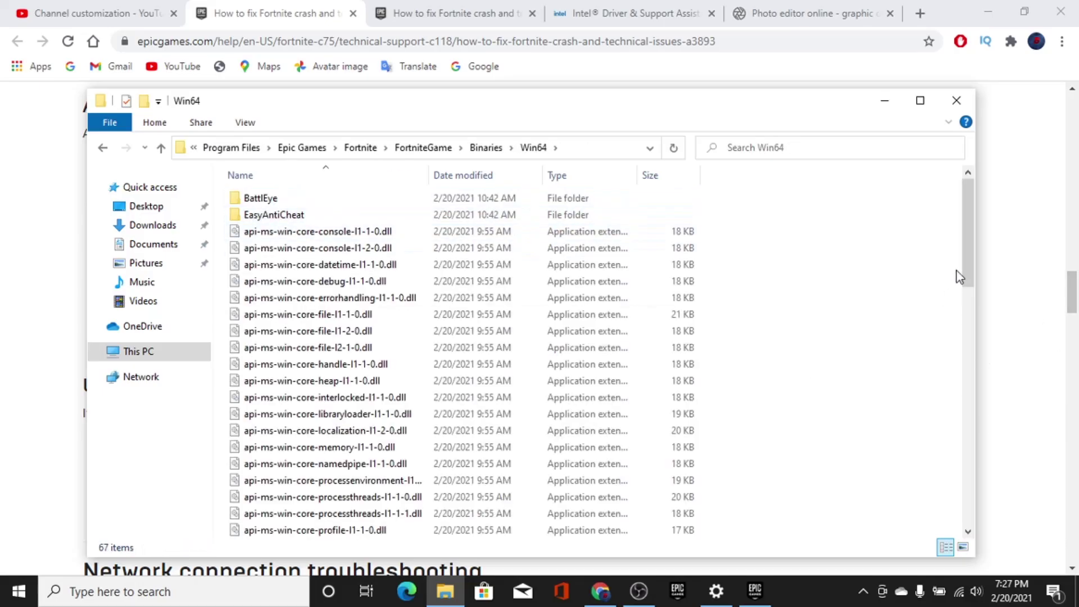
pyautogui.moveTo(962, 264); pyautogui.dragTo(951, 450)
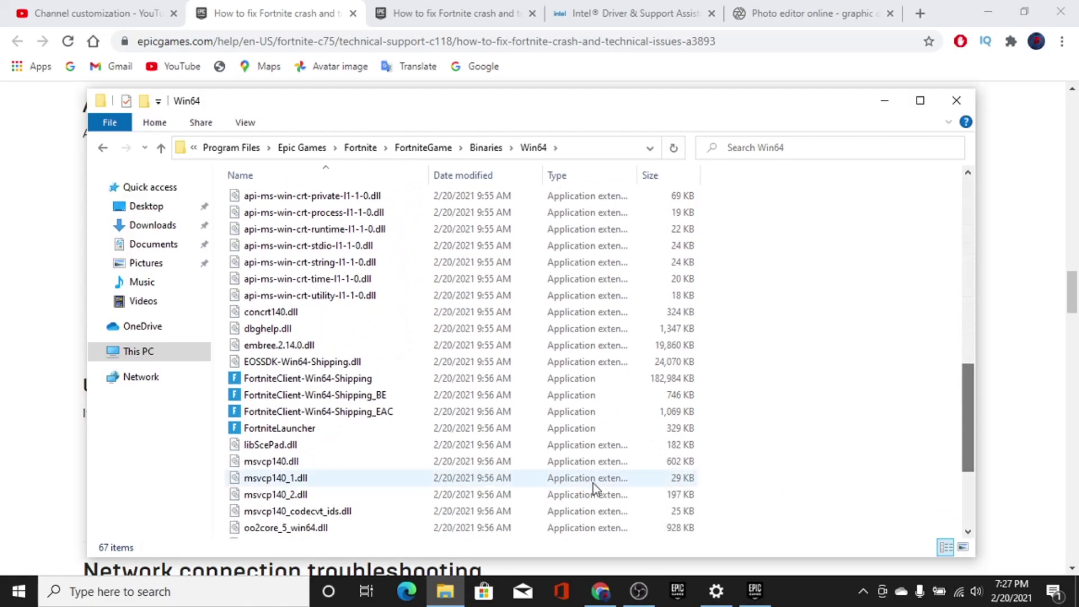
# In FortniteClient-Win64-Shipping's properties, enable Windows 8 compatibility mode and apply it.
pyautogui.rightClick(264, 378)
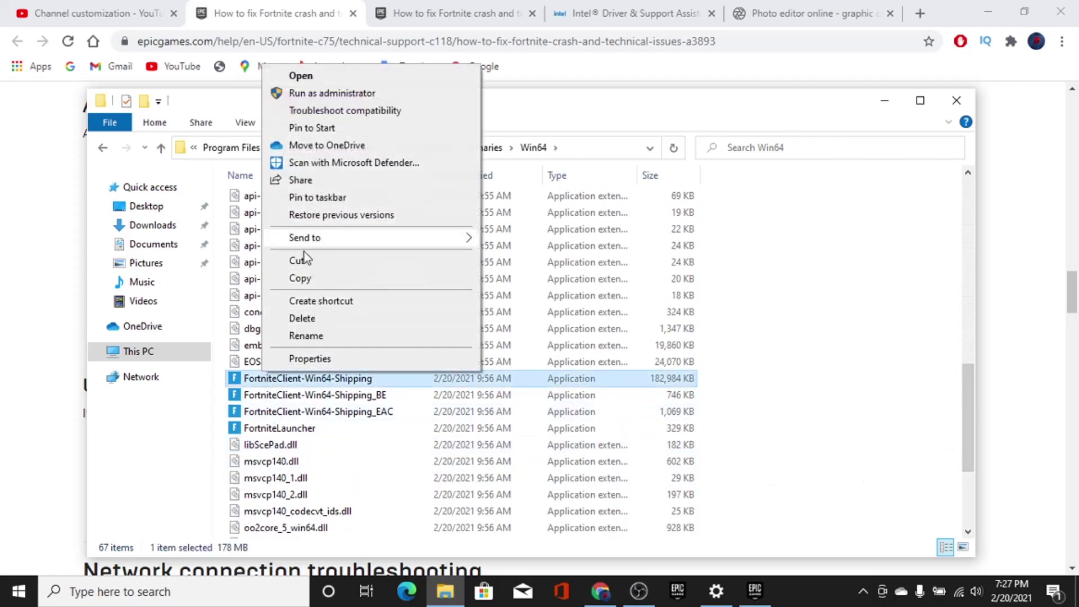
pyautogui.click(309, 360)
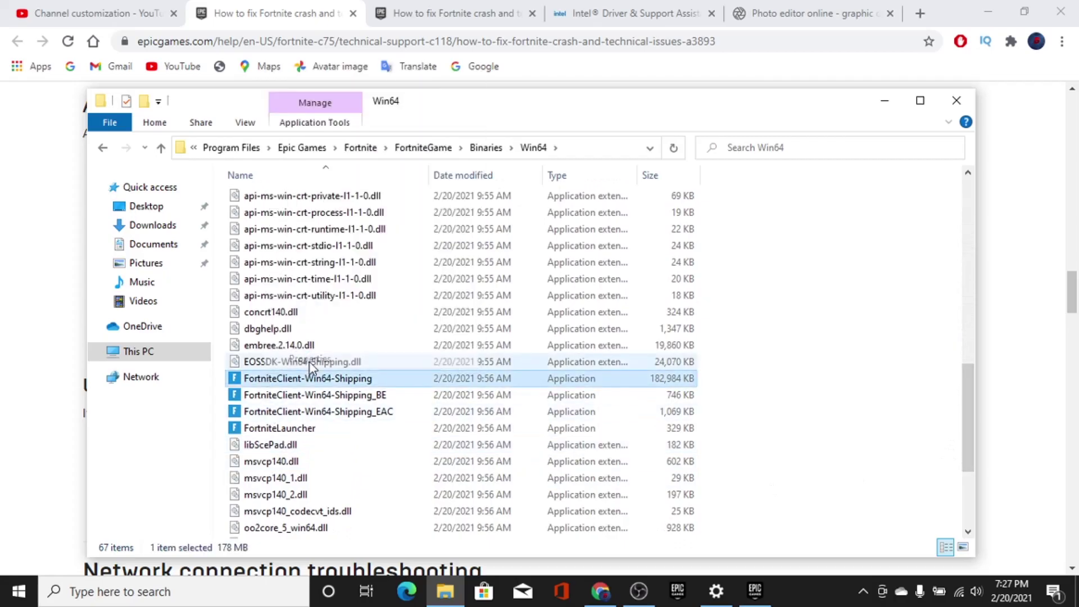
pyautogui.click(385, 192)
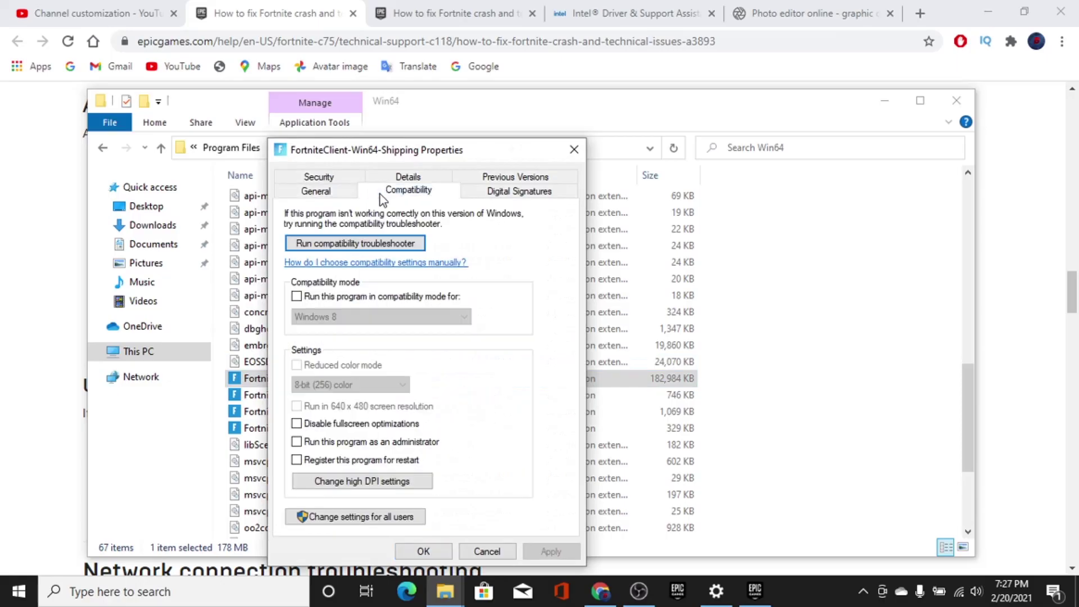
pyautogui.click(304, 301)
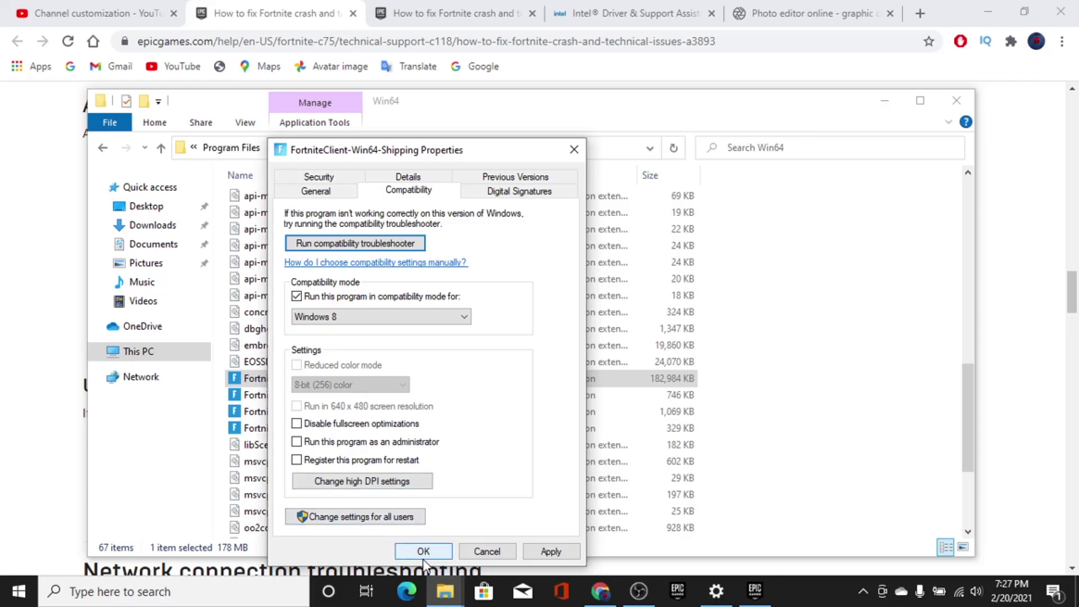
pyautogui.click(545, 547)
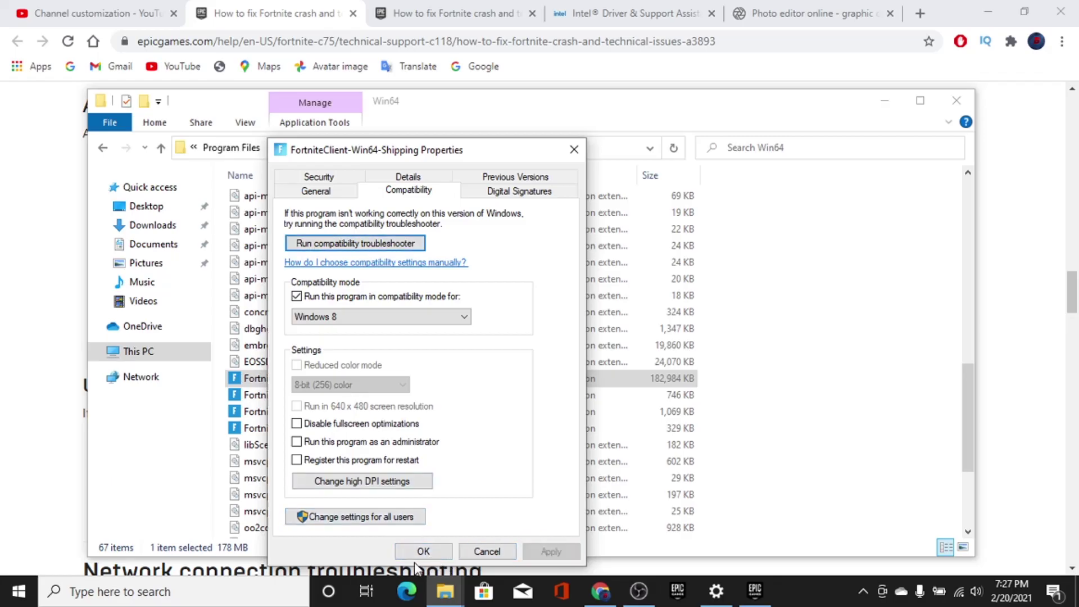
# Confirm the properties with OK, minimize Explorer, glance at the launcher Library, then minimize it.
pyautogui.click(426, 552)
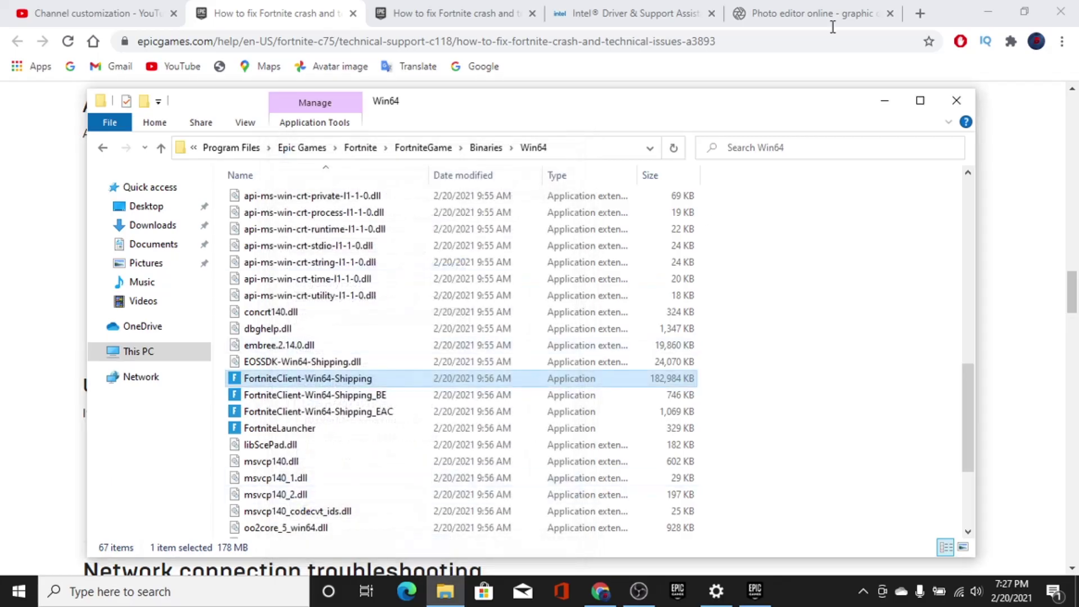
pyautogui.click(884, 101)
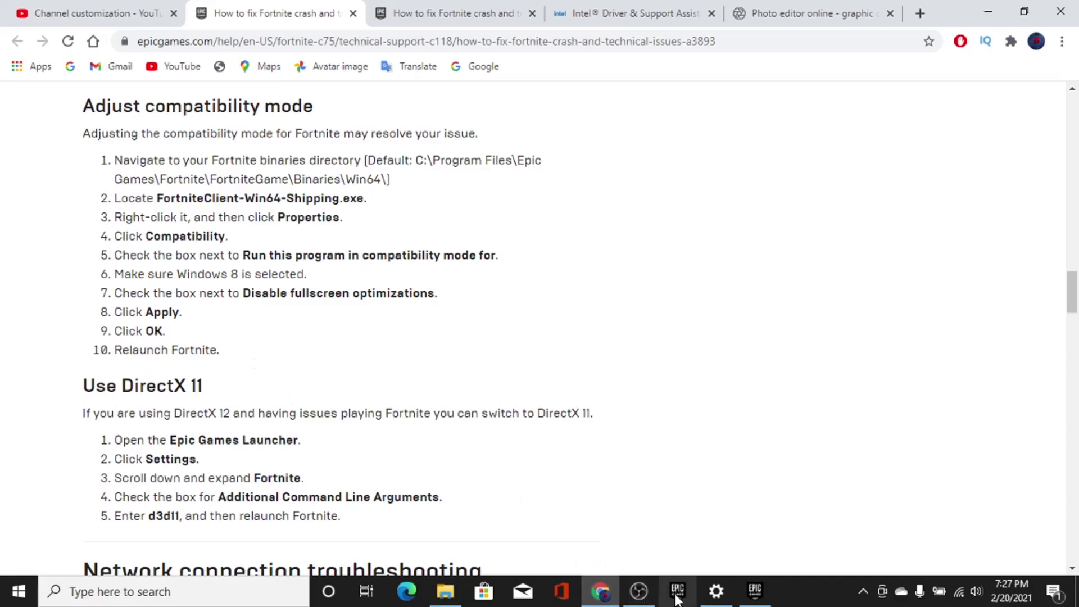
pyautogui.click(717, 590)
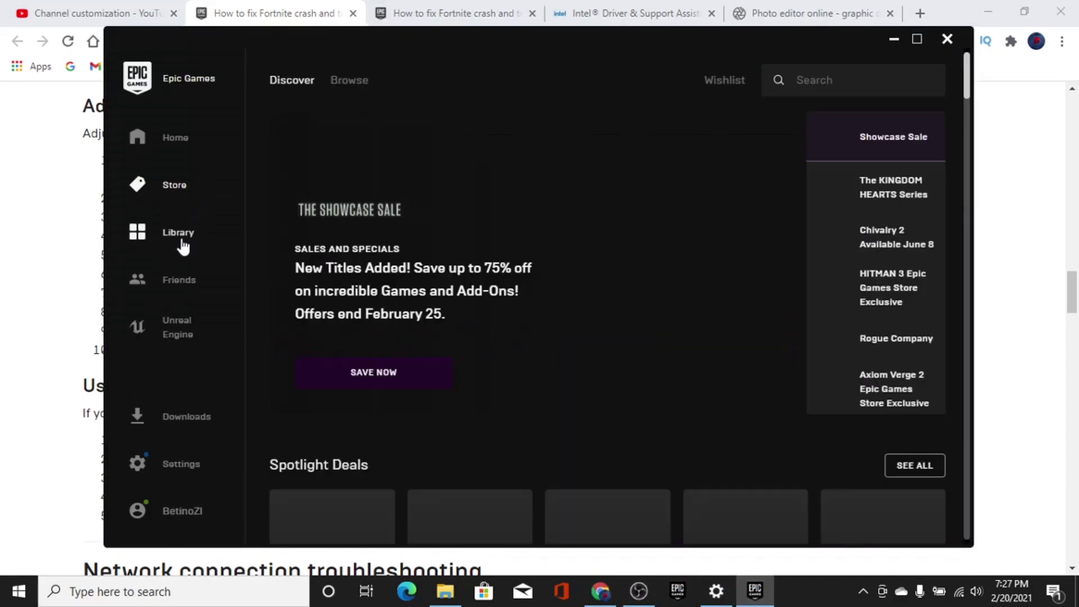
pyautogui.click(182, 243)
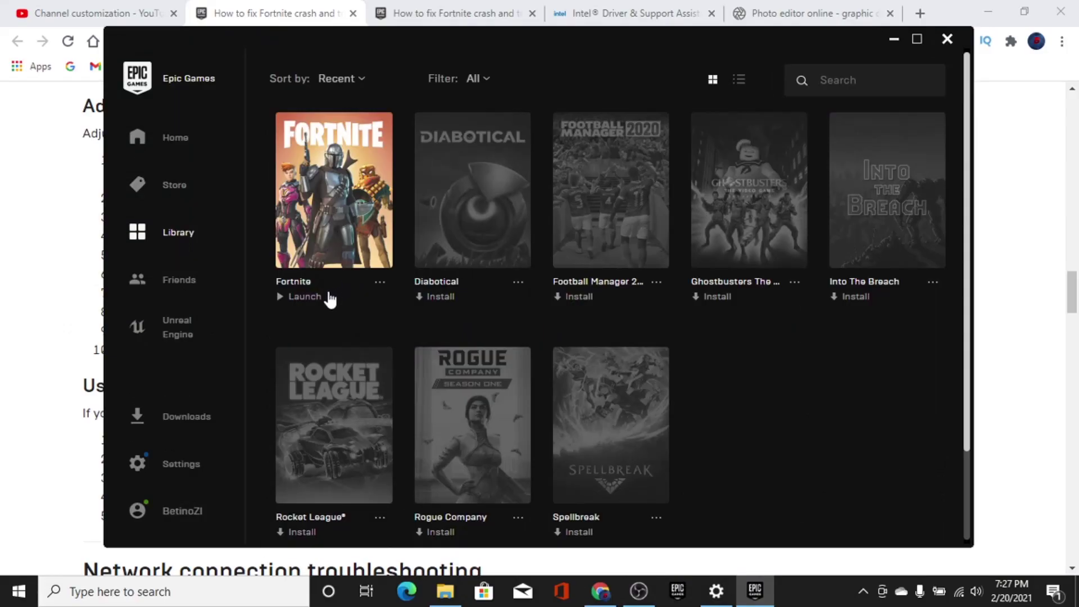
pyautogui.click(893, 40)
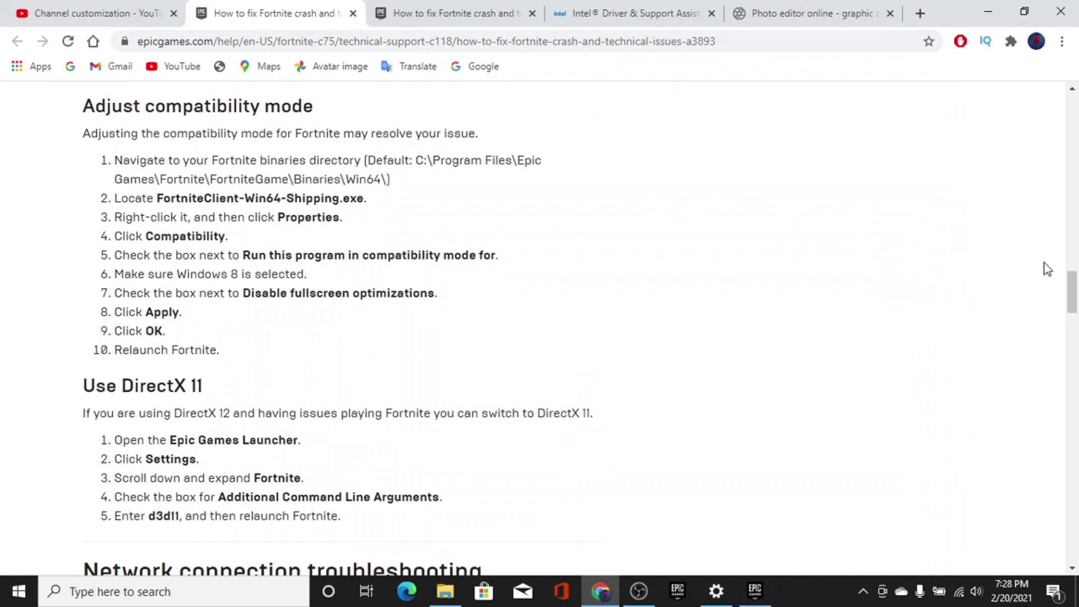
pyautogui.moveTo(1071, 293); pyautogui.dragTo(1074, 314)
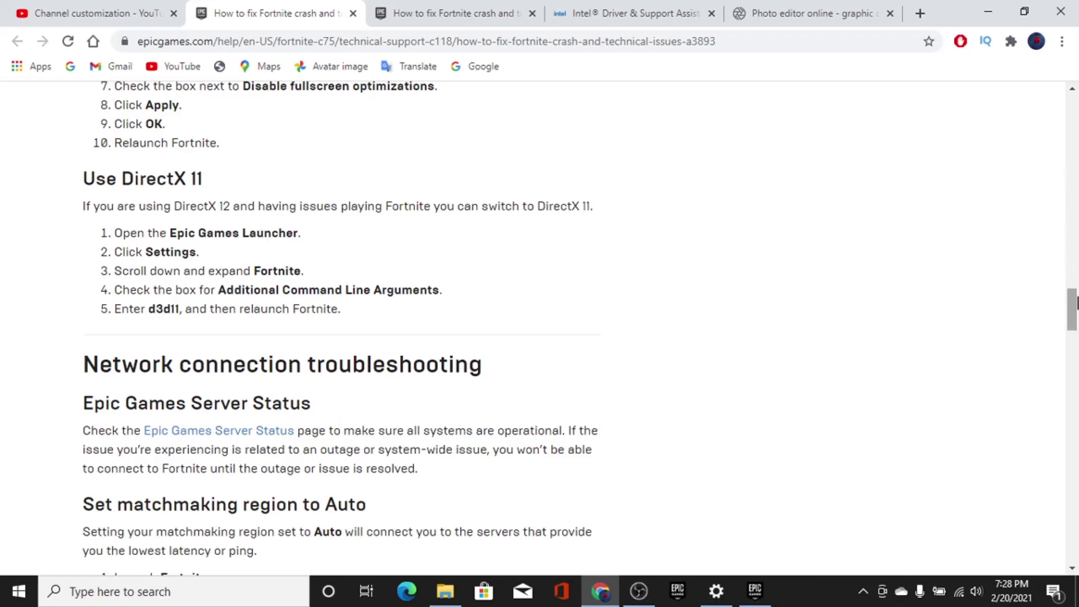
pyautogui.moveTo(1076, 301); pyautogui.dragTo(1076, 304)
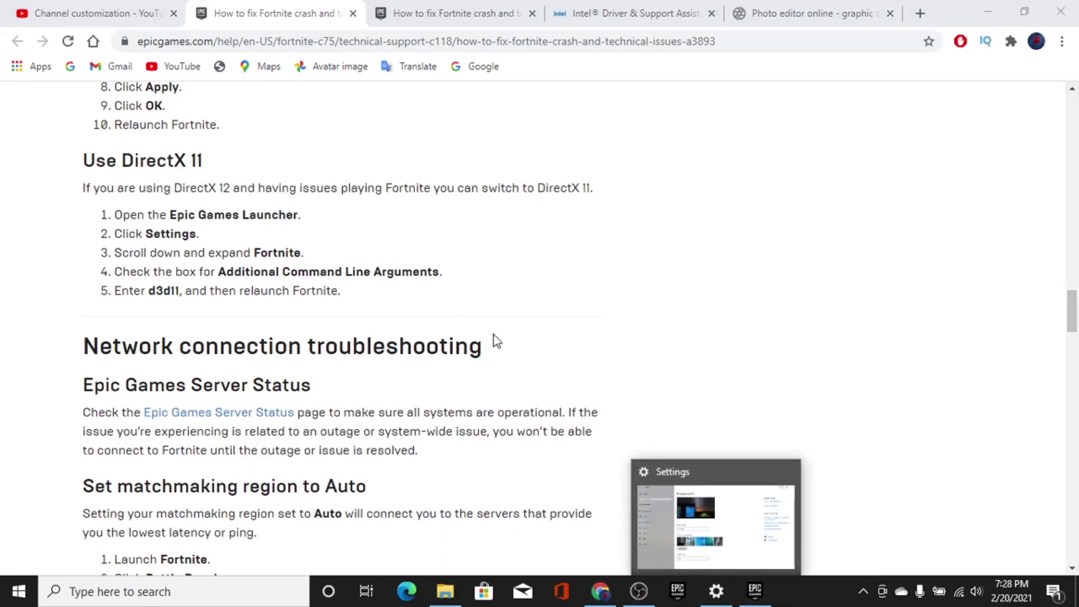
pyautogui.moveTo(754, 598)
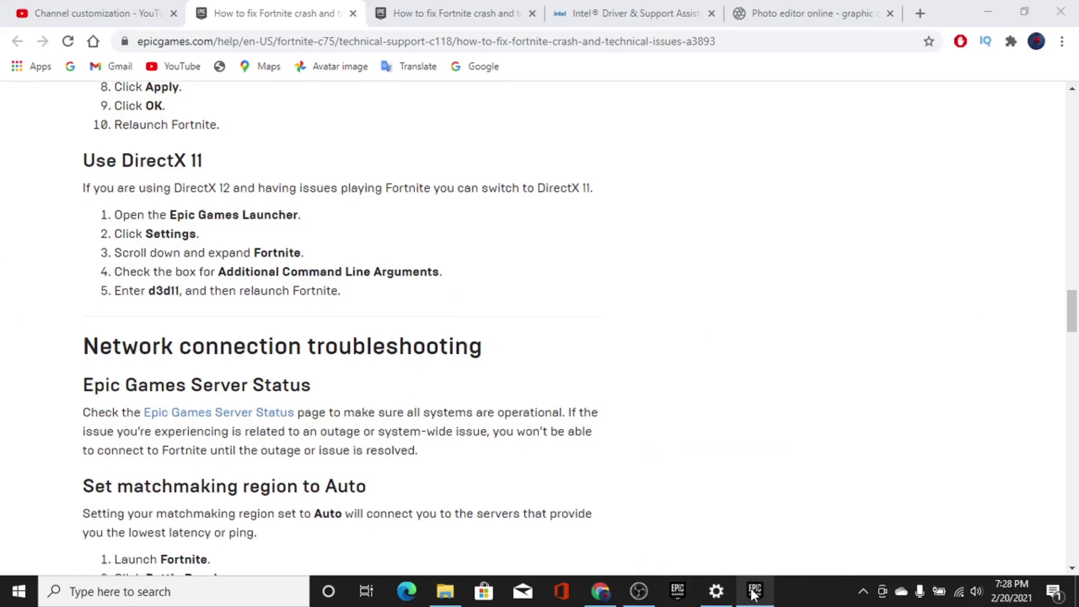
# Place the Epic Games Launcher beside the help article and scroll its settings to Manage Games.
pyautogui.click(755, 594)
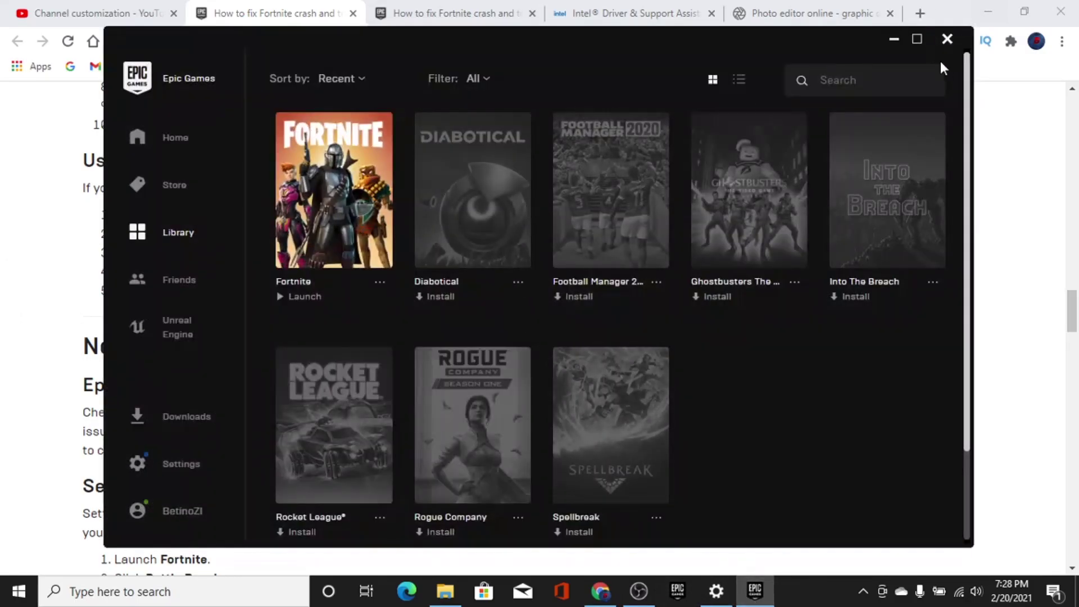
pyautogui.click(103, 153)
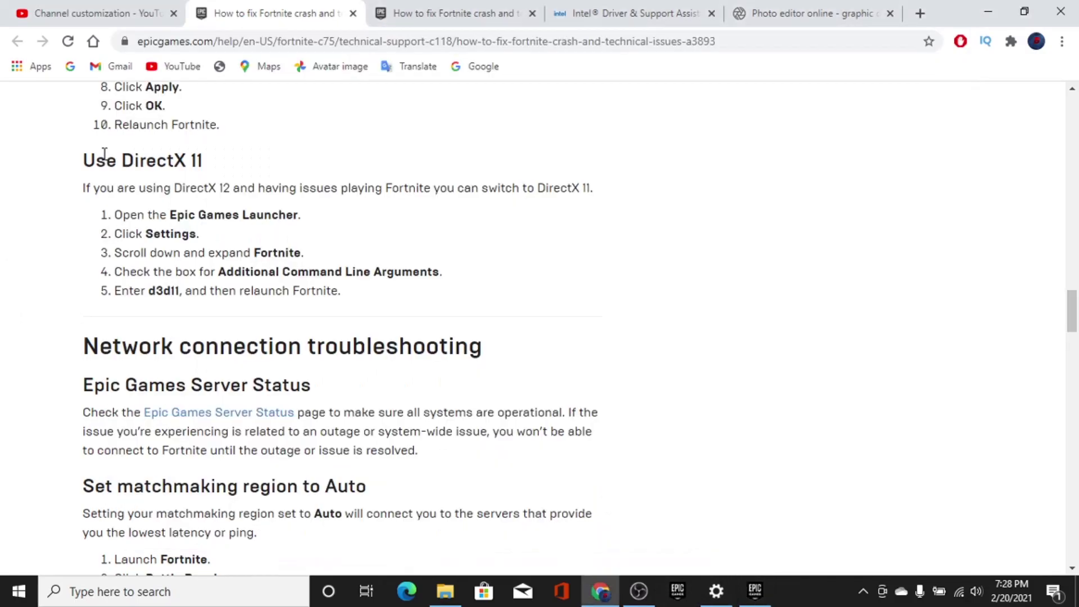
pyautogui.click(754, 590)
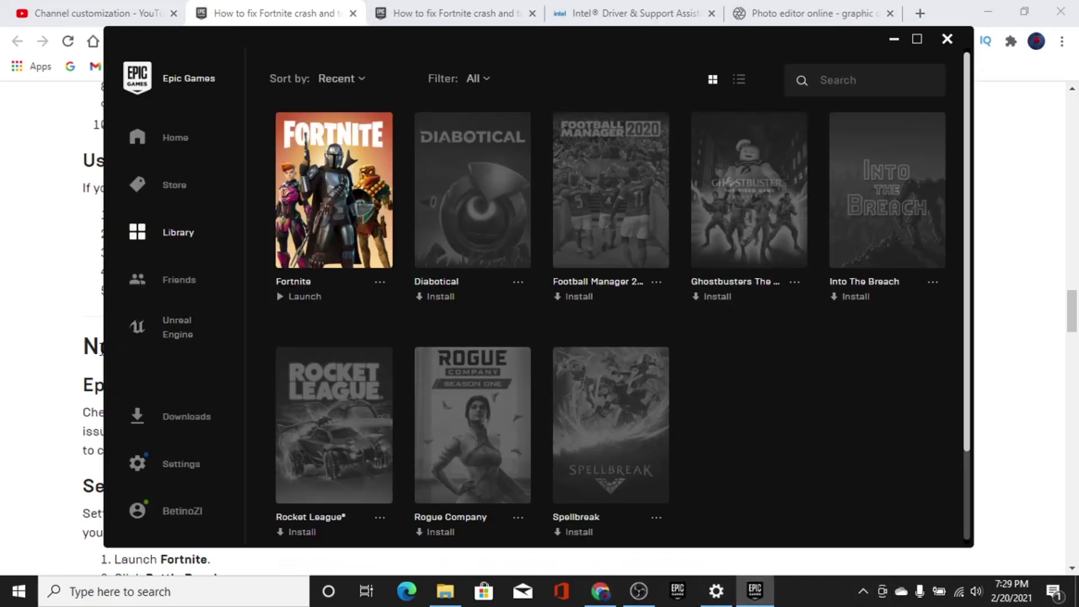
pyautogui.moveTo(628, 49)
pyautogui.mouseDown()
pyautogui.moveTo(898, 133)
pyautogui.moveTo(937, 119)
pyautogui.mouseUp()
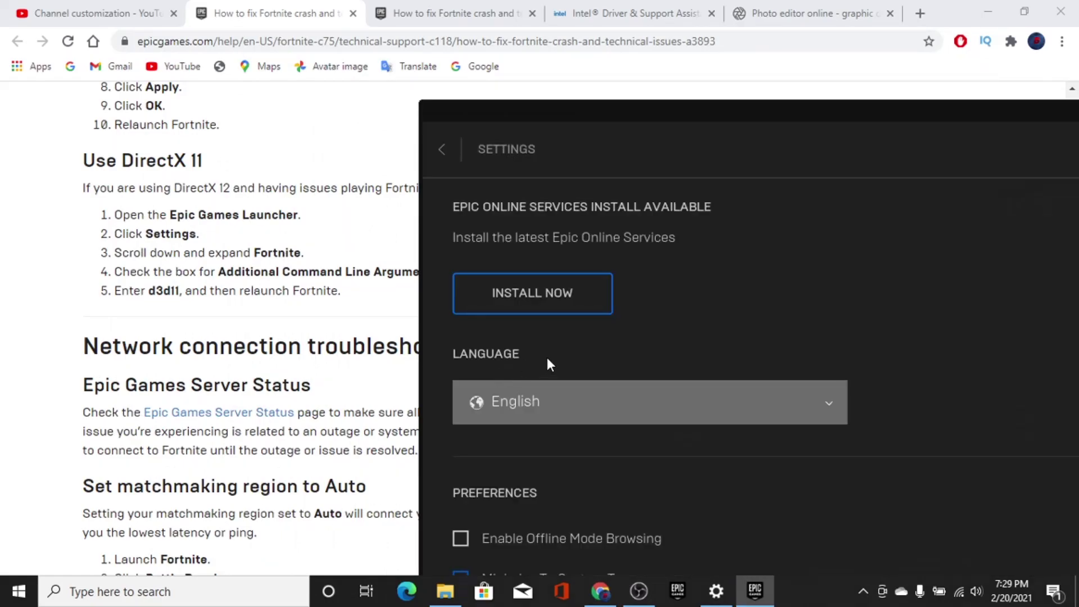
pyautogui.scroll(-10, 708, 320)
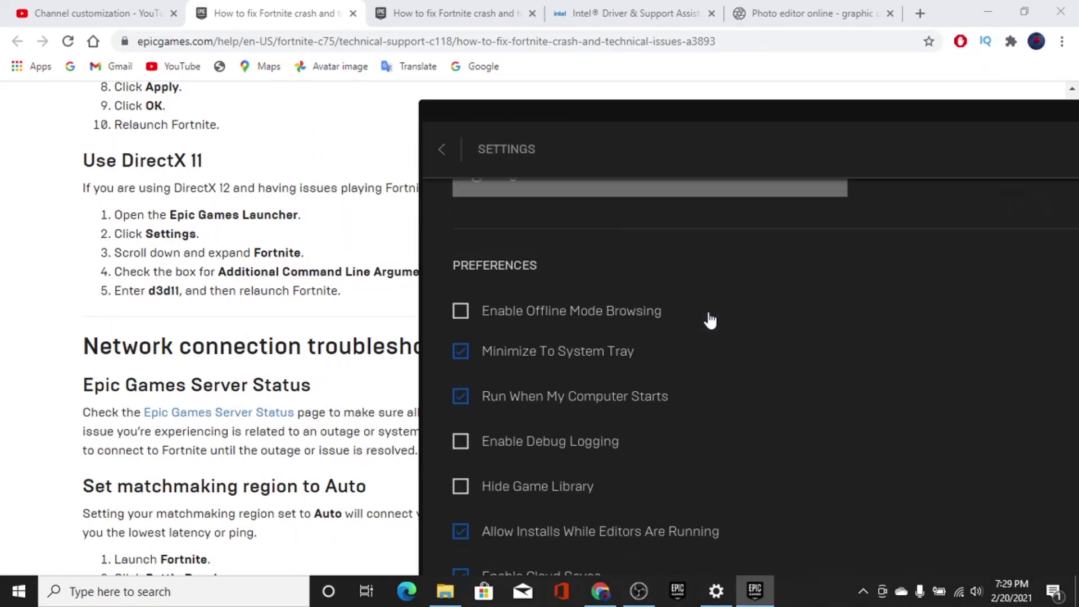
pyautogui.scroll(-8, 710, 320)
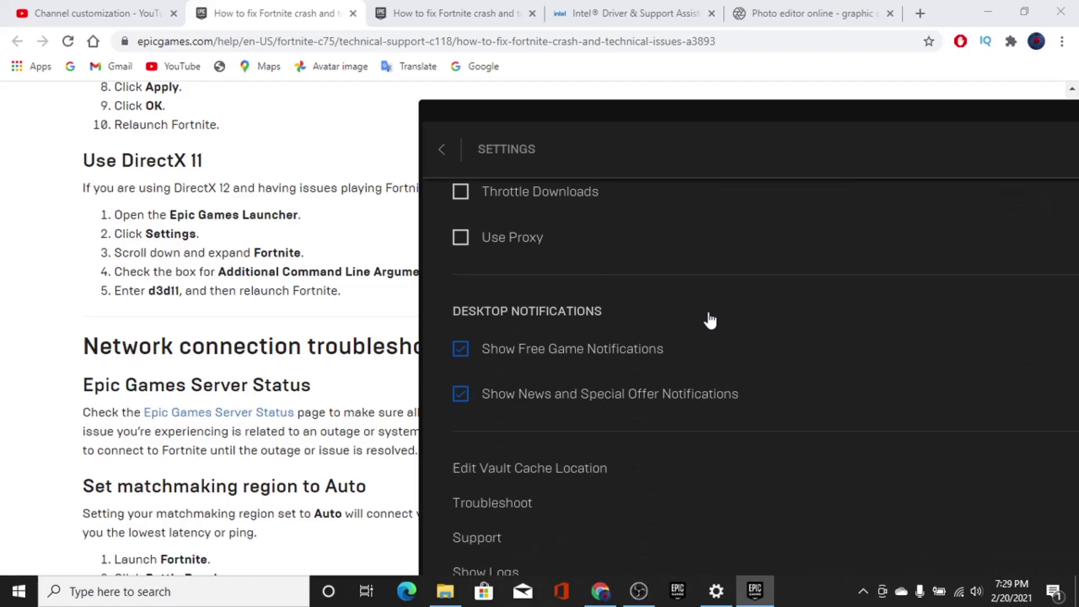
pyautogui.scroll(-2, 709, 321)
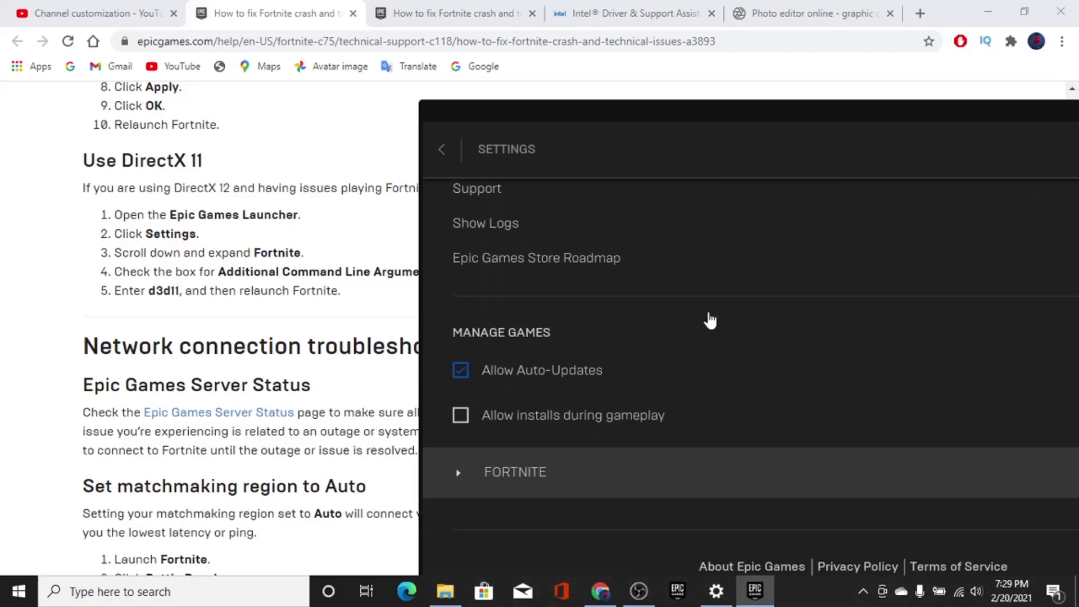
# Expand FORTNITE, tick Additional Command Line Arguments, and select d3d11 in the article.
pyautogui.click(461, 475)
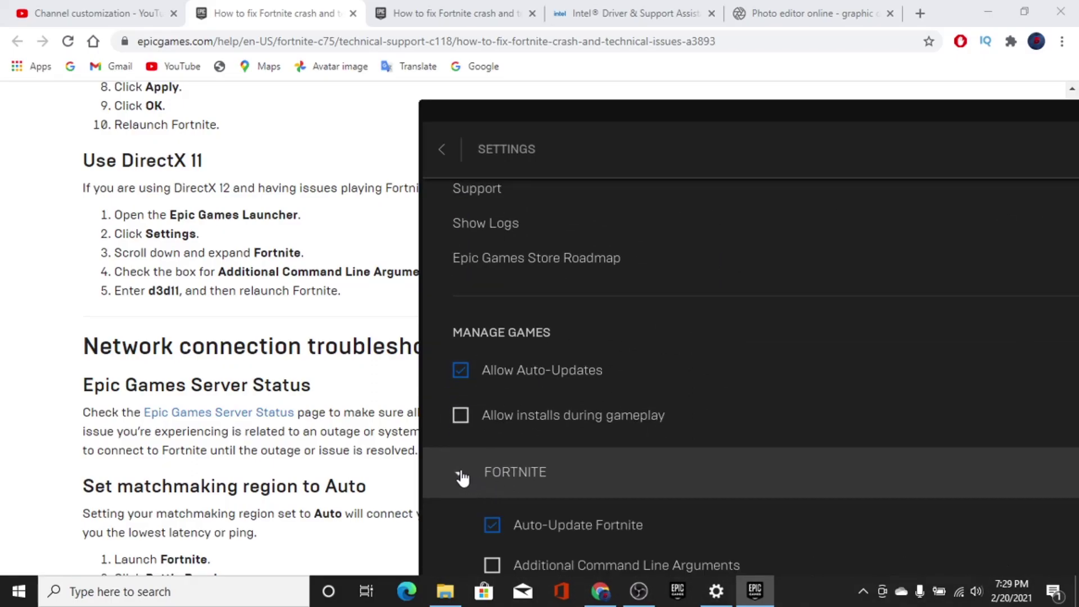
pyautogui.scroll(-1, 562, 416)
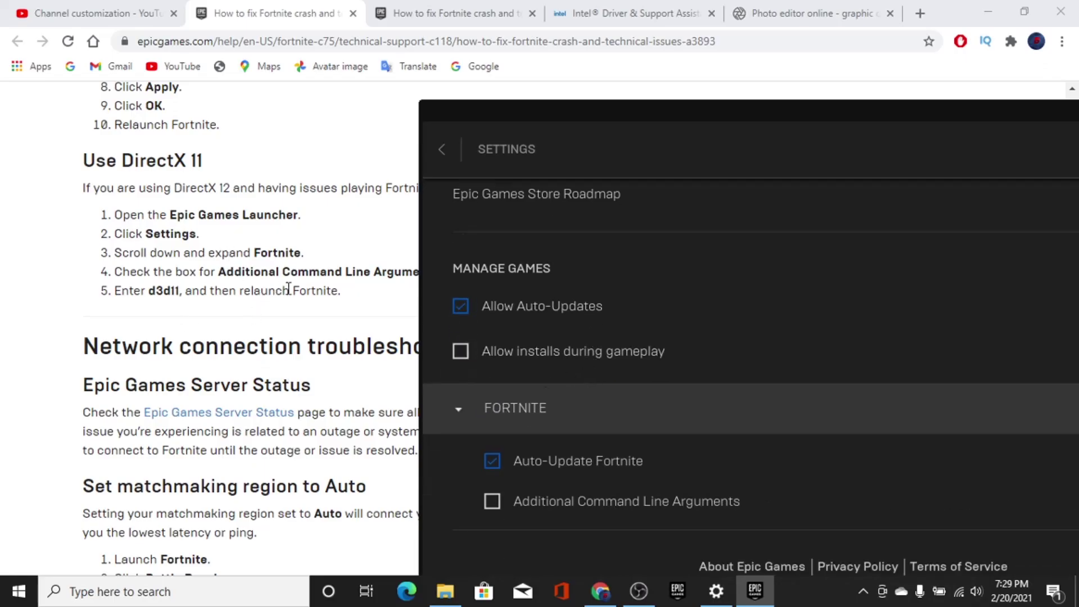
pyautogui.moveTo(565, 134)
pyautogui.mouseDown()
pyautogui.moveTo(645, 138)
pyautogui.moveTo(521, 147)
pyautogui.moveTo(640, 96)
pyautogui.moveTo(585, 91)
pyautogui.moveTo(597, 84)
pyautogui.moveTo(568, 96)
pyautogui.moveTo(556, 68)
pyautogui.mouseUp()
pyautogui.click(597, 436)
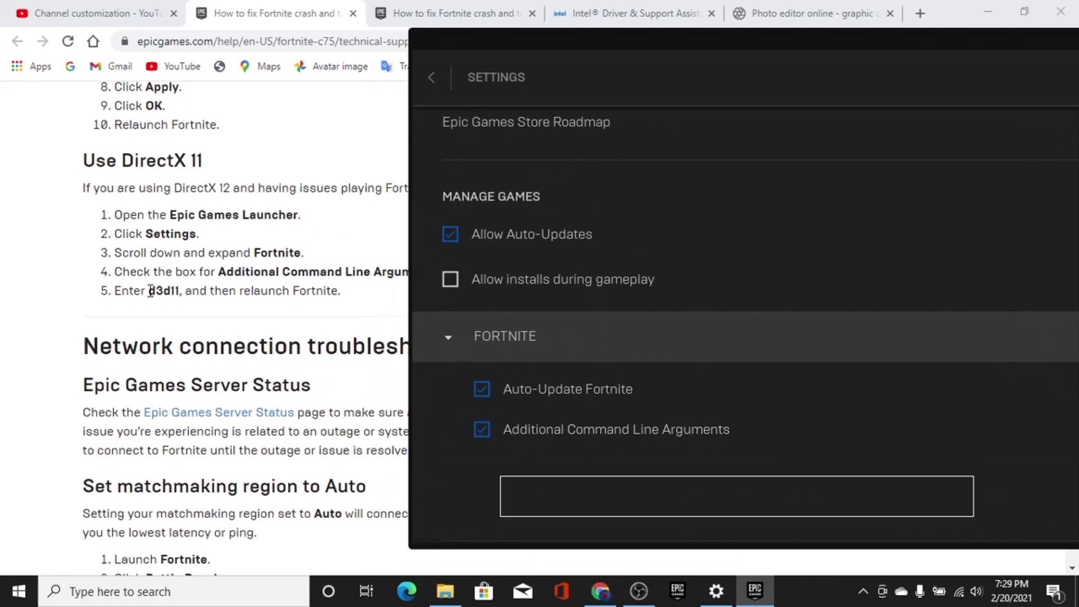
pyautogui.moveTo(148, 291); pyautogui.dragTo(182, 298)
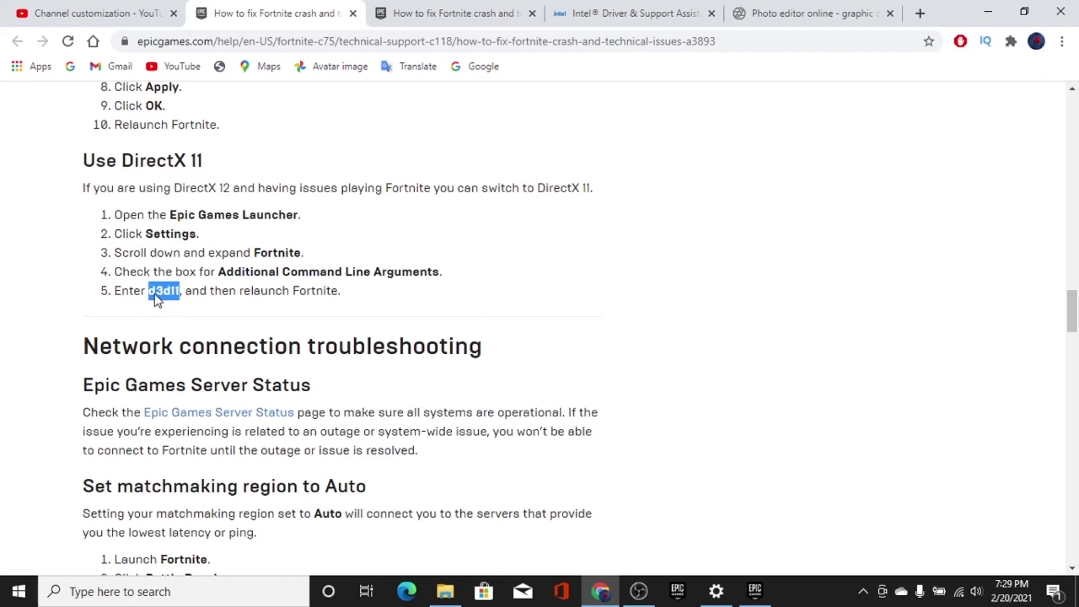
# Copy d3d11 from Chrome's article and paste it into Fortnite's Additional Command Line Arguments field.
pyautogui.rightClick(163, 295)
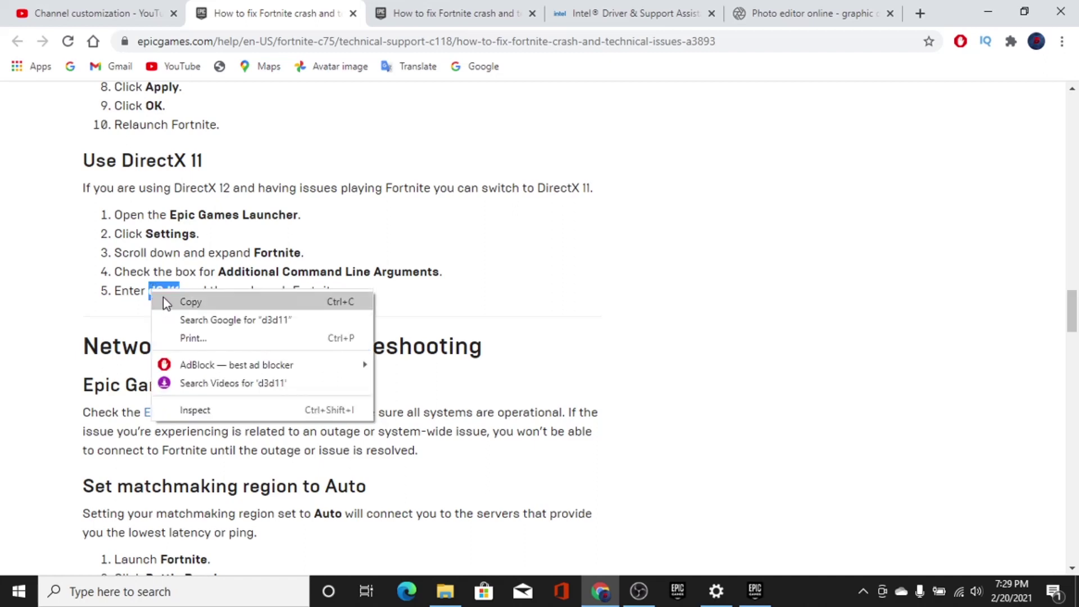
pyautogui.click(189, 302)
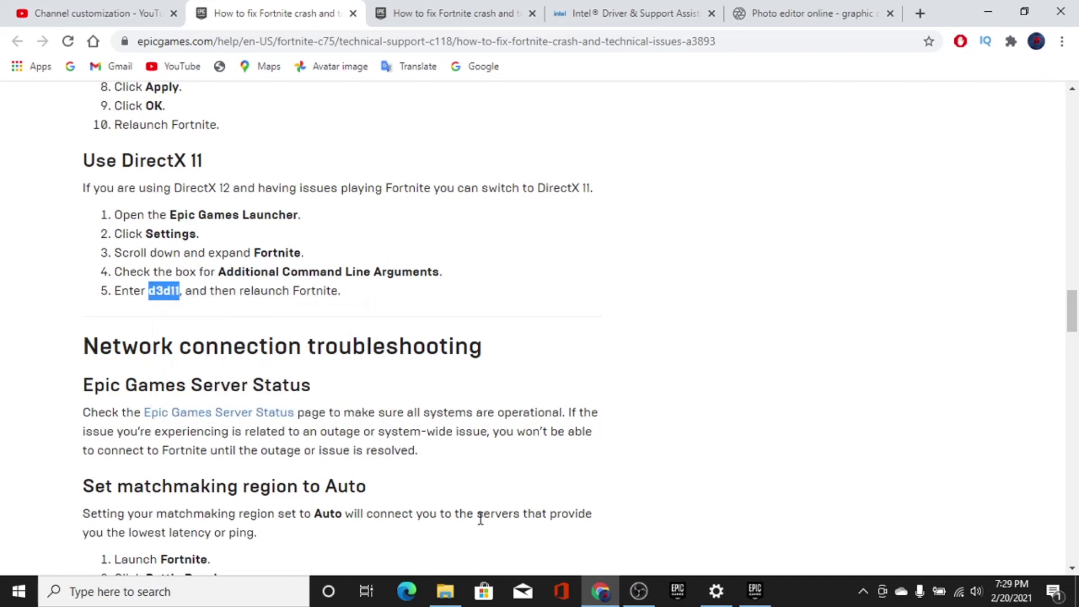
pyautogui.click(755, 591)
pyautogui.click(520, 476)
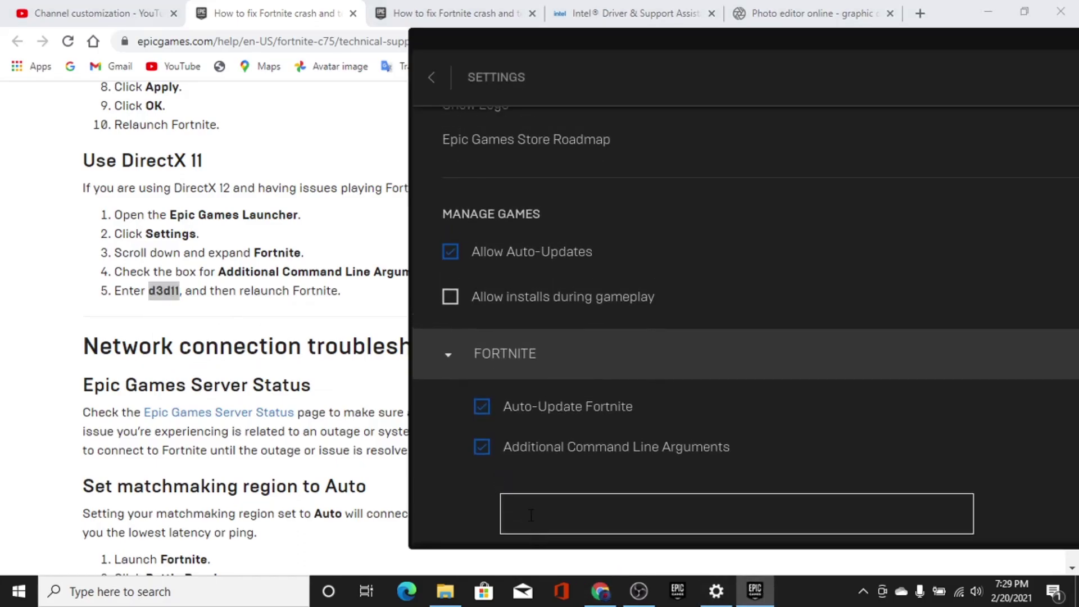
pyautogui.rightClick(530, 515)
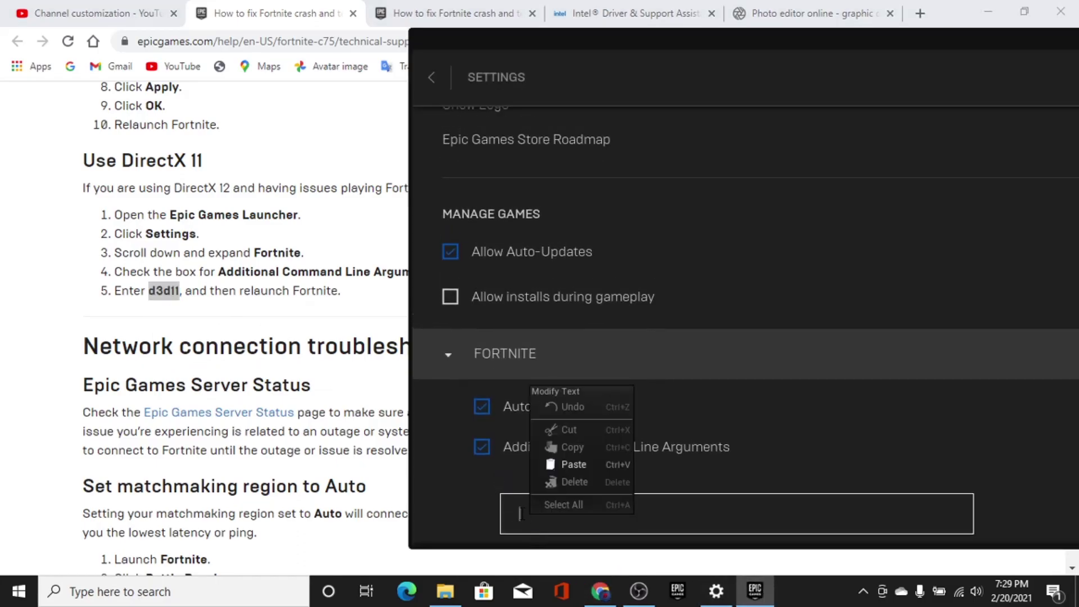
pyautogui.click(558, 467)
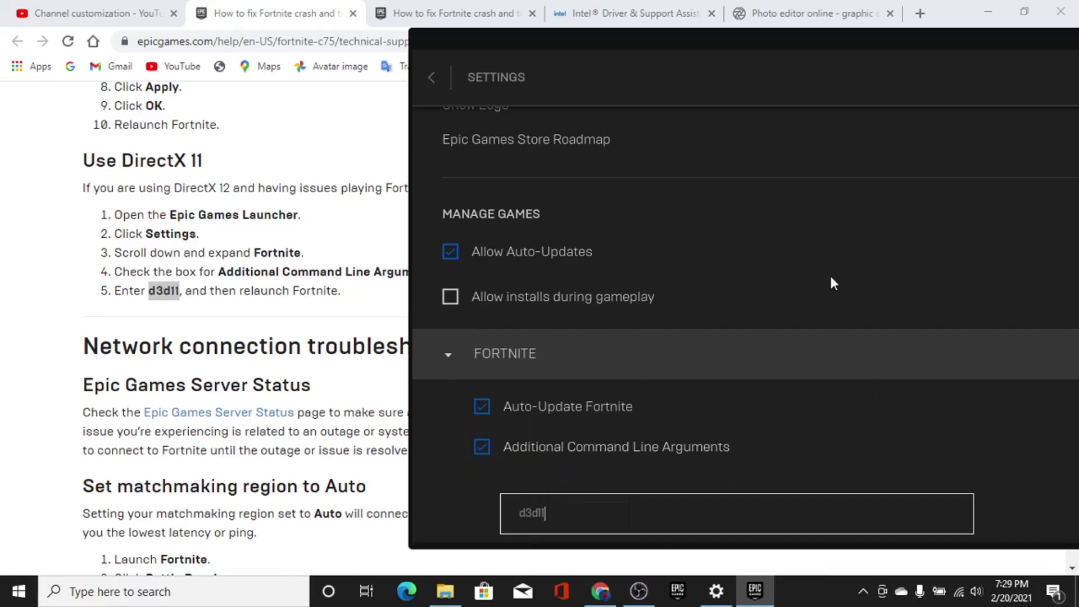
pyautogui.moveTo(758, 92)
pyautogui.mouseDown()
pyautogui.moveTo(677, 34)
pyautogui.moveTo(696, 75)
pyautogui.mouseUp()
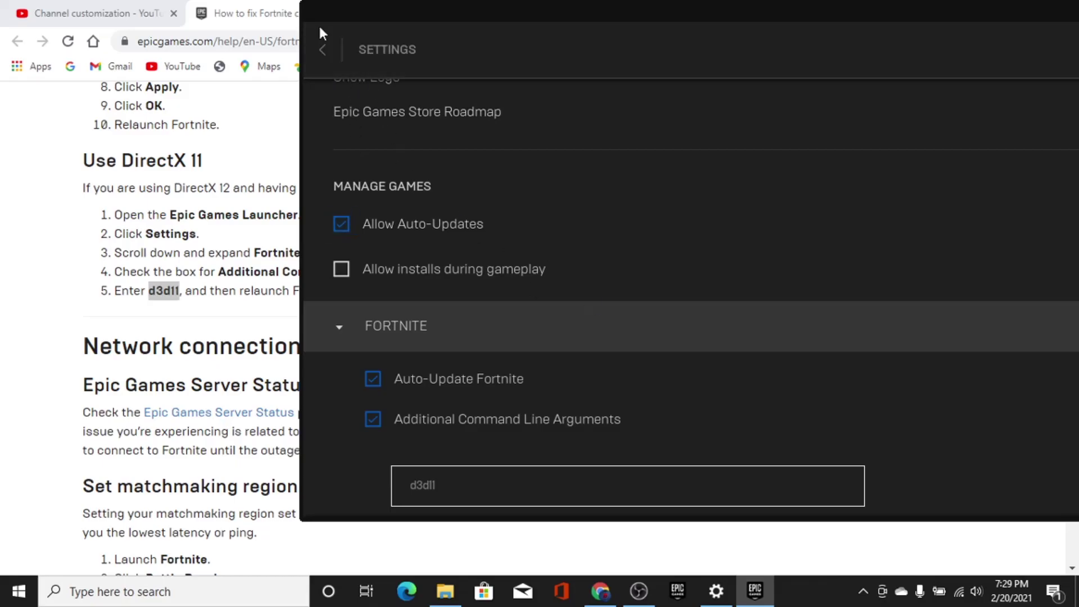
# Return the launcher to the game library and rearrange it alongside the help article.
pyautogui.click(319, 49)
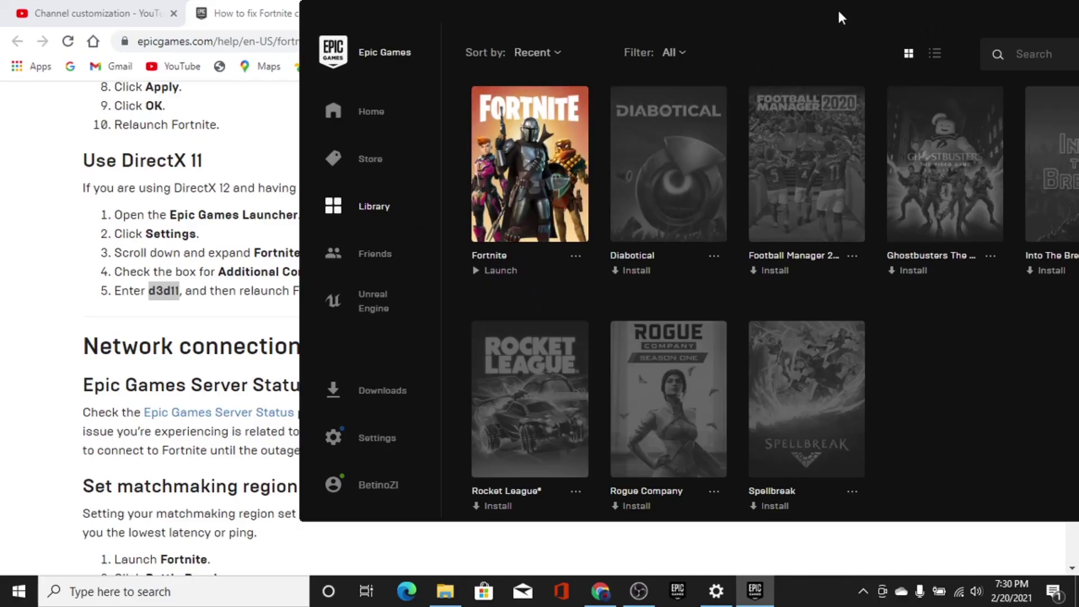
pyautogui.moveTo(838, 8); pyautogui.dragTo(811, 61)
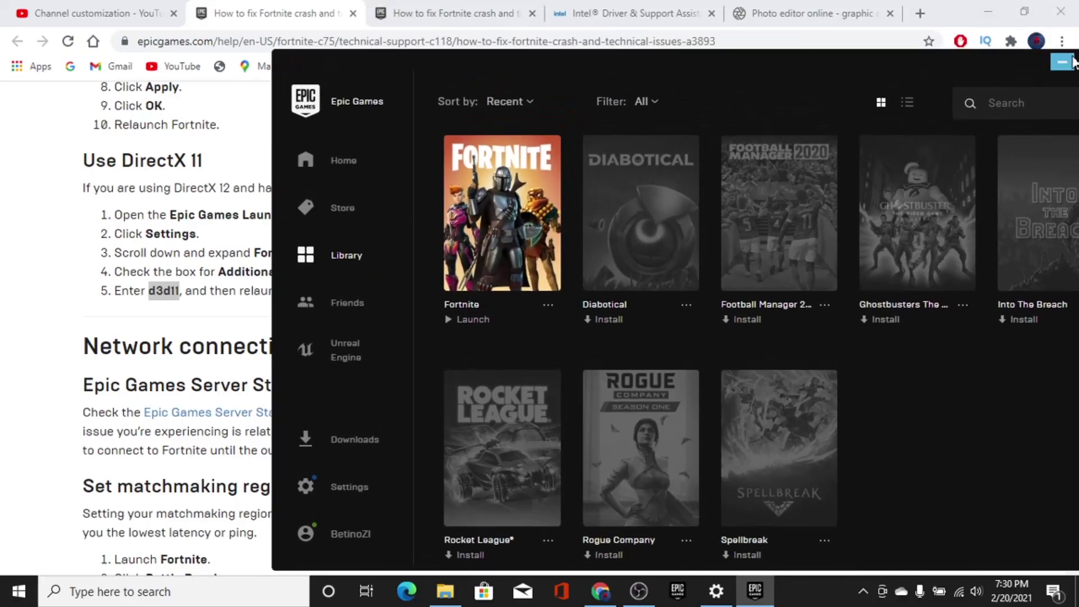
pyautogui.hotkey('ctrl', 'a')
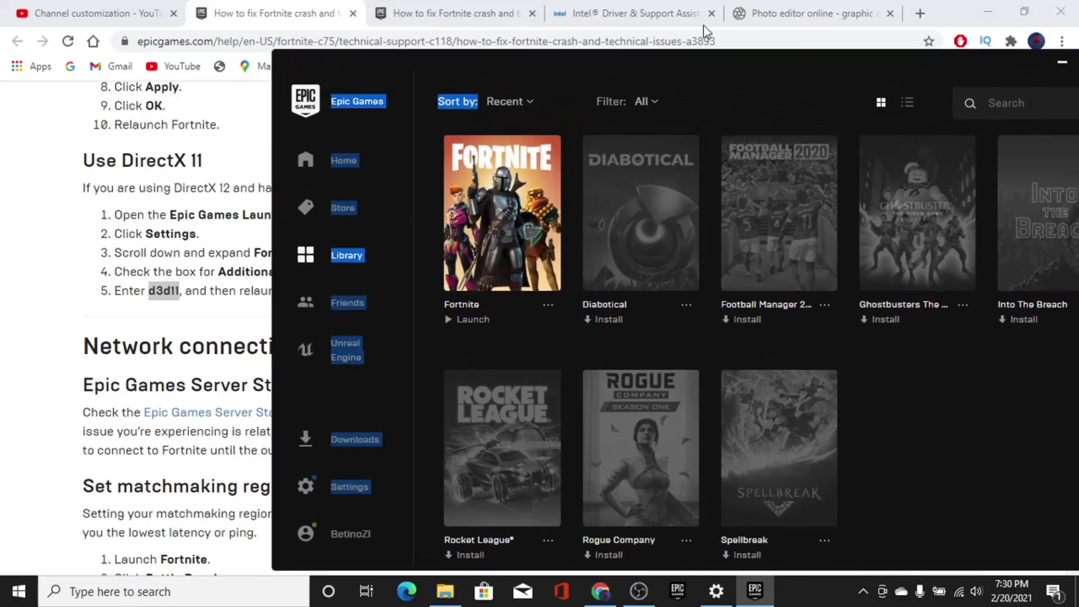
pyautogui.moveTo(679, 67)
pyautogui.mouseDown()
pyautogui.moveTo(740, 34)
pyautogui.moveTo(755, 54)
pyautogui.mouseUp()
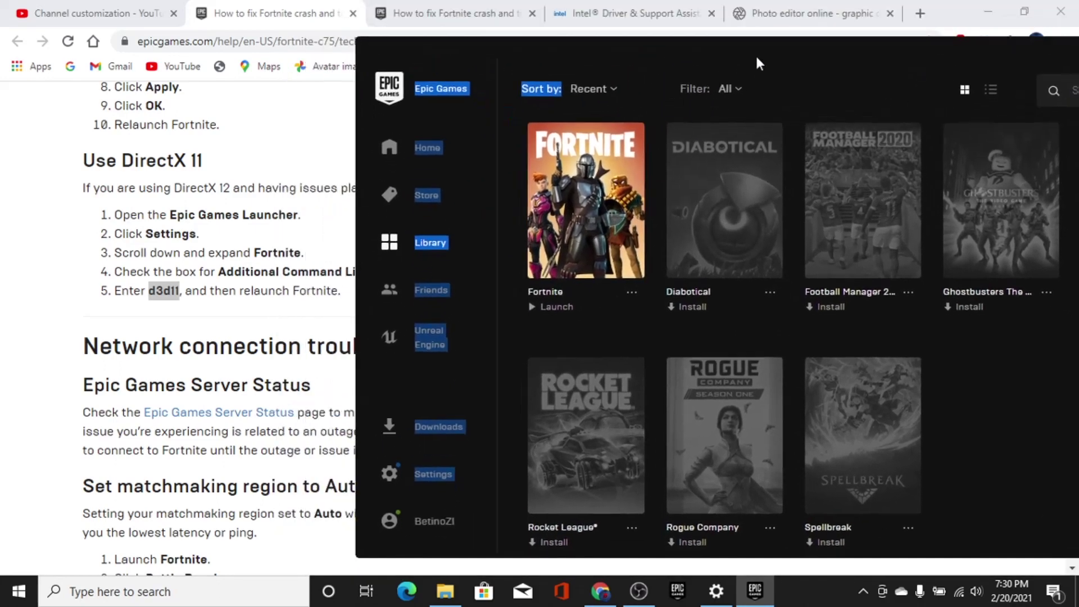
pyautogui.click(4, 294)
pyautogui.moveTo(1076, 293); pyautogui.dragTo(1076, 344)
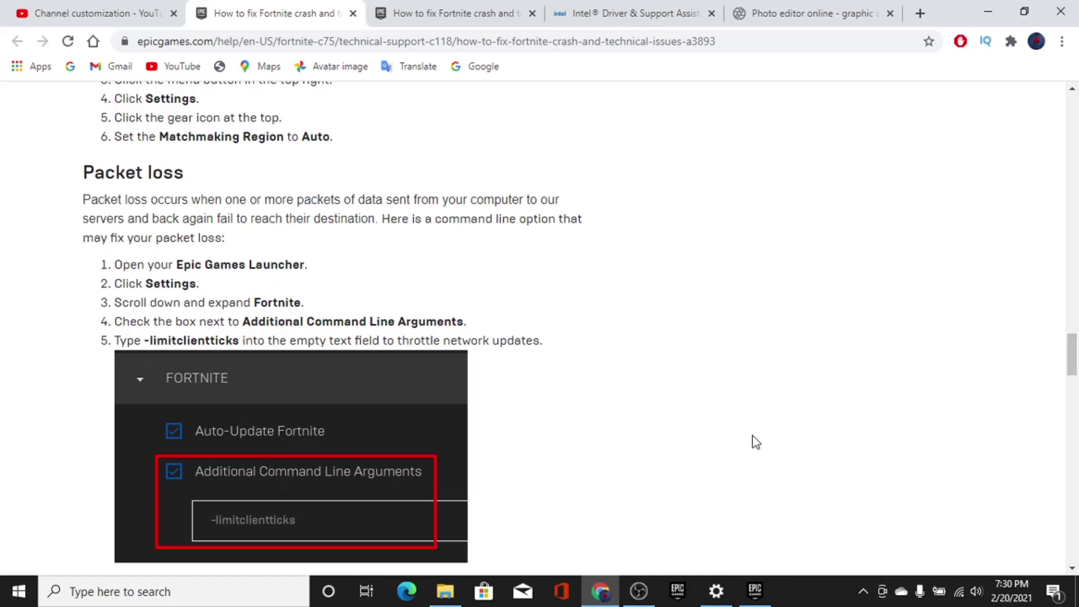
# Launch Fortnite from the library, then minimise the launcher and Chrome to show the desktop.
pyautogui.click(755, 590)
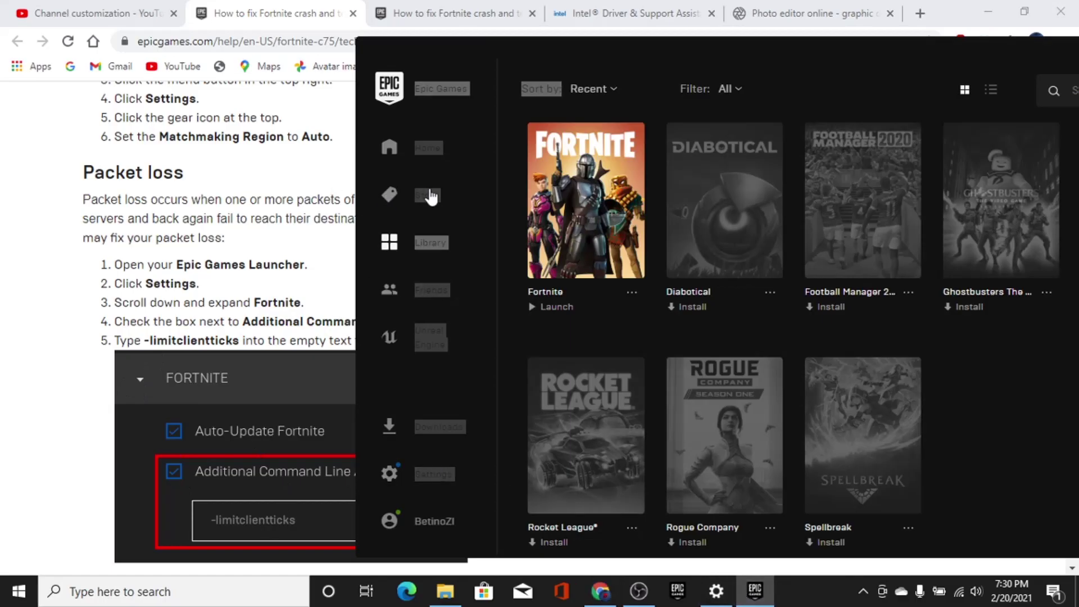
pyautogui.click(569, 184)
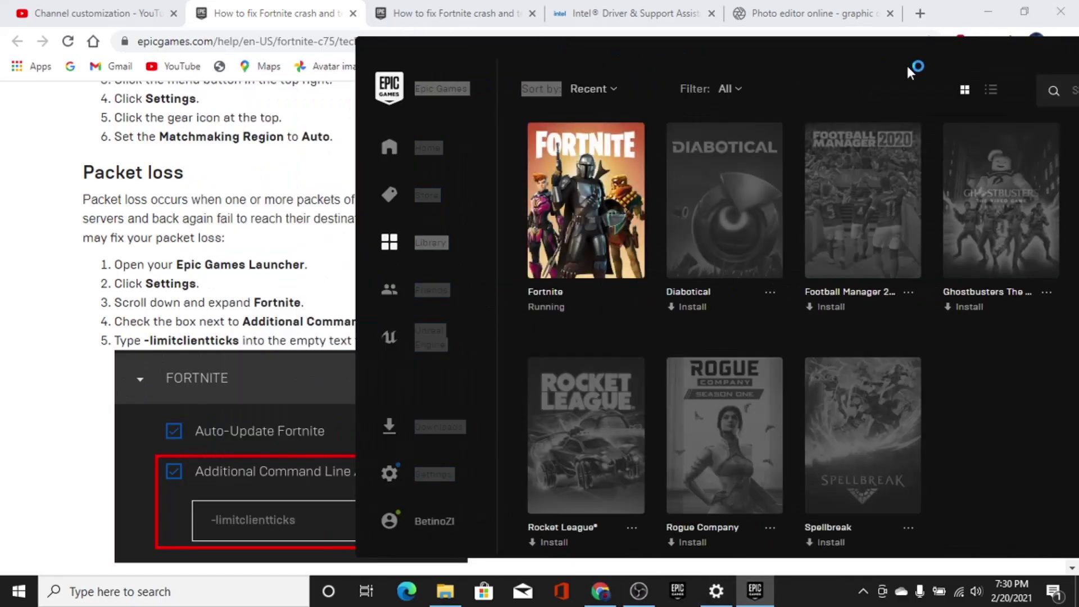
pyautogui.moveTo(977, 48); pyautogui.dragTo(682, 52)
pyautogui.click(850, 55)
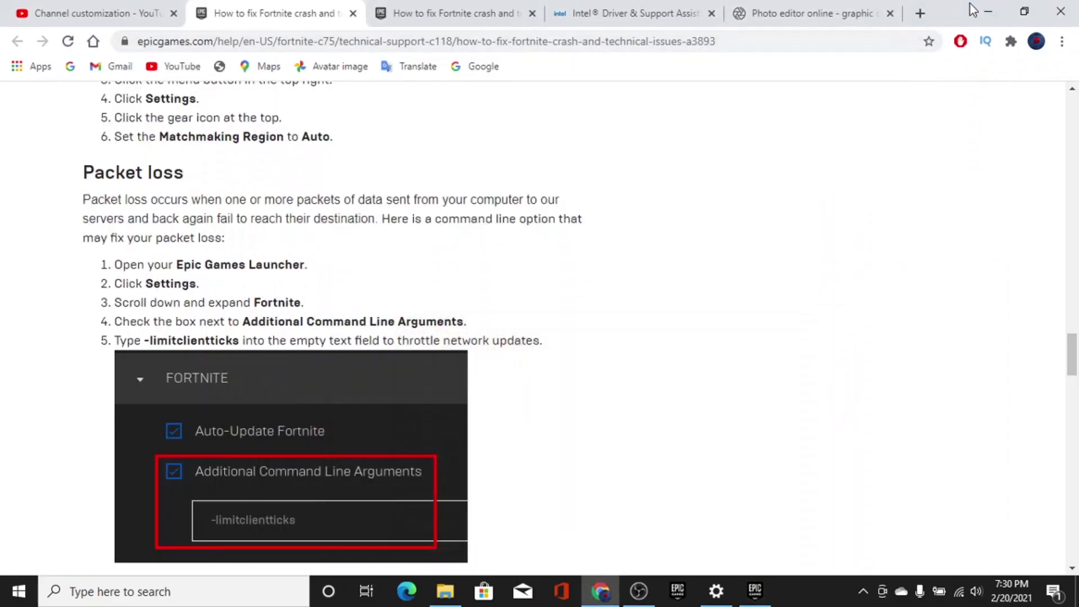
pyautogui.click(985, 10)
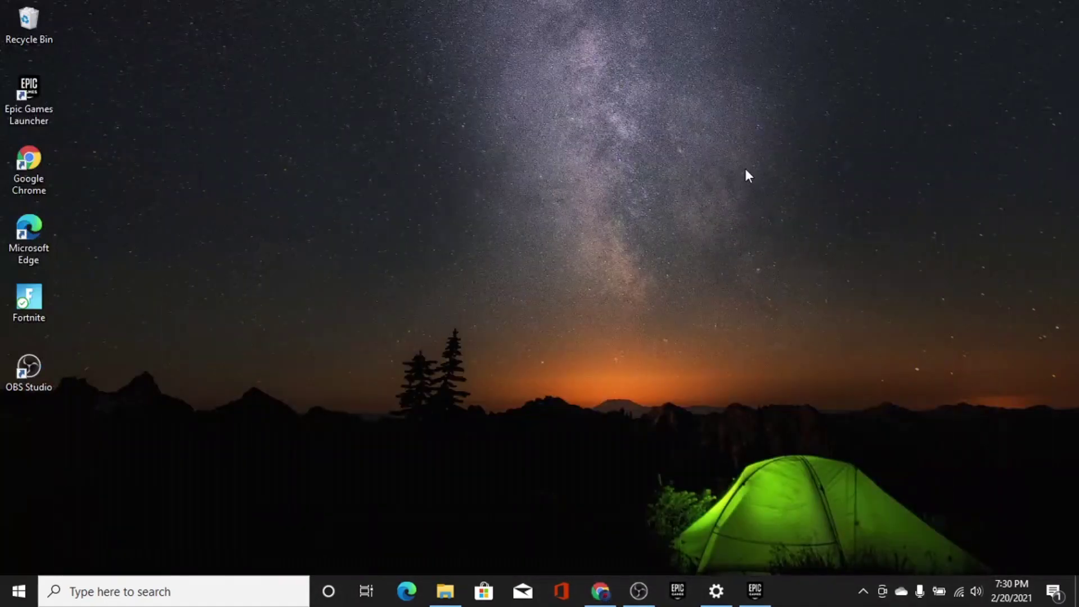